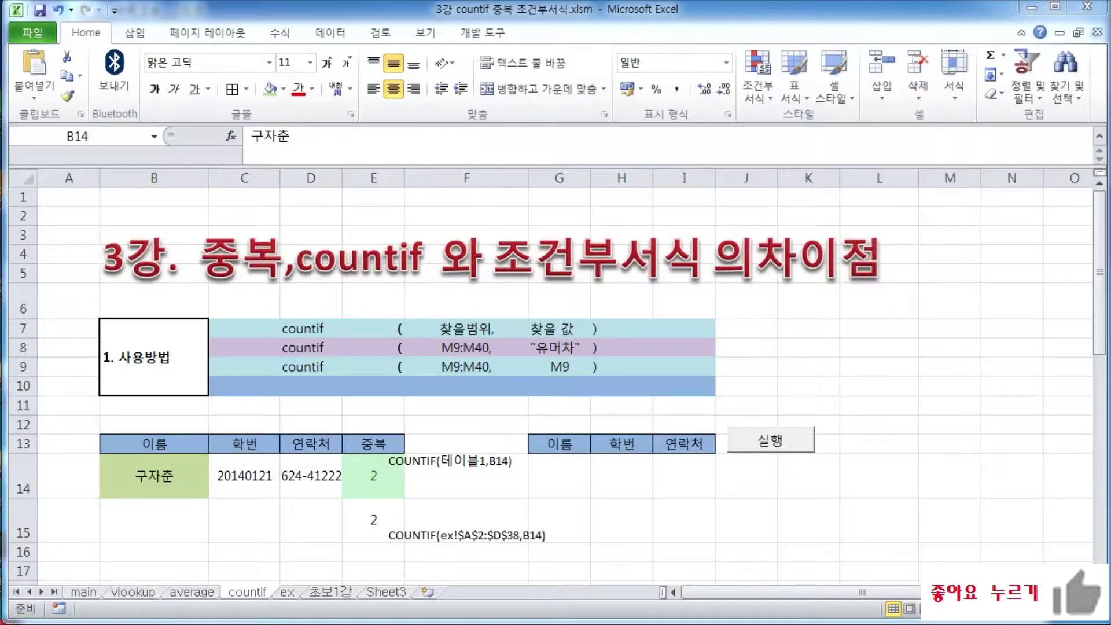
# Review the COUNTIF usage examples in D7:I9, including criterion 유머차 and range M9:M40
pyautogui.click(373, 519)
pyautogui.moveTo(293, 328); pyautogui.dragTo(669, 363)
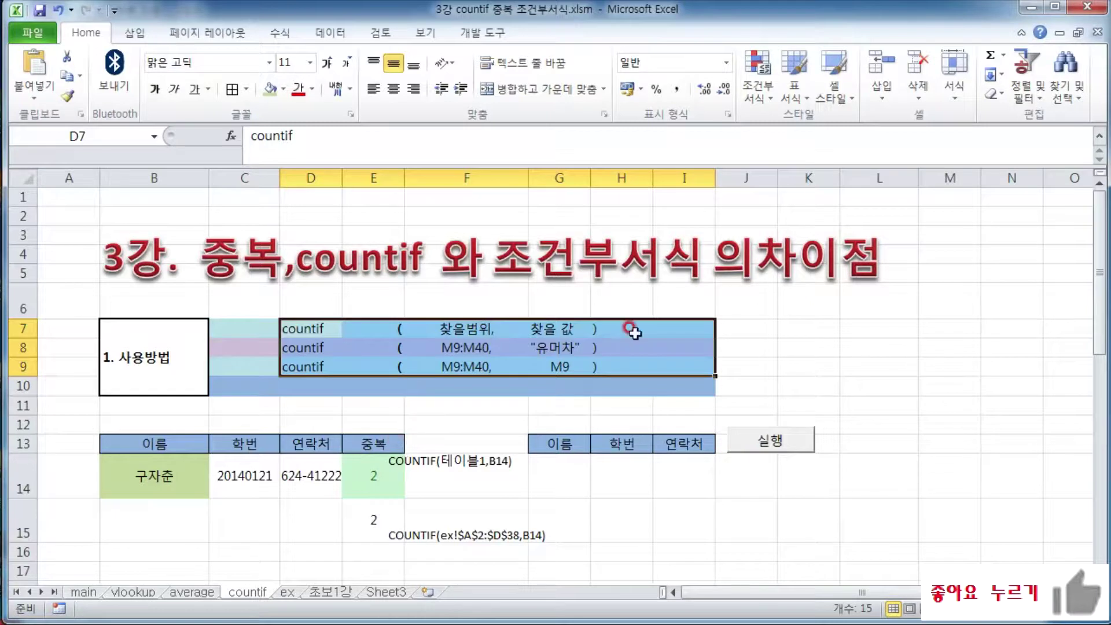
pyautogui.click(560, 346)
pyautogui.click(547, 367)
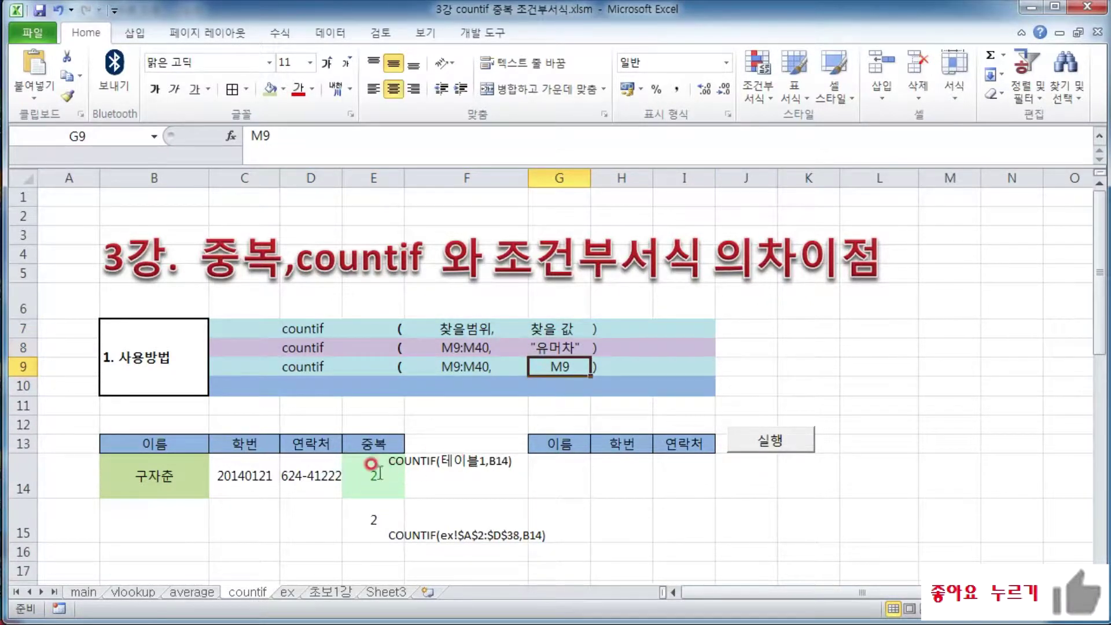
pyautogui.click(457, 348)
pyautogui.click(457, 367)
# Check the E14 COUNTIF formula that references 테이블2, then go to the ex sheet
pyautogui.click(364, 476)
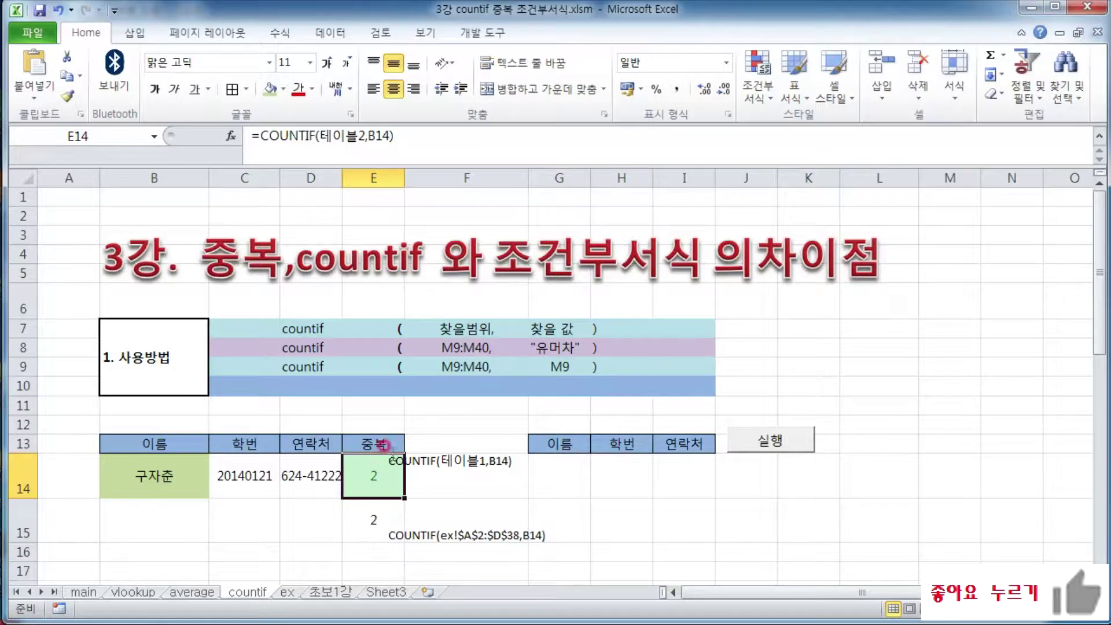
pyautogui.moveTo(321, 137); pyautogui.dragTo(366, 138)
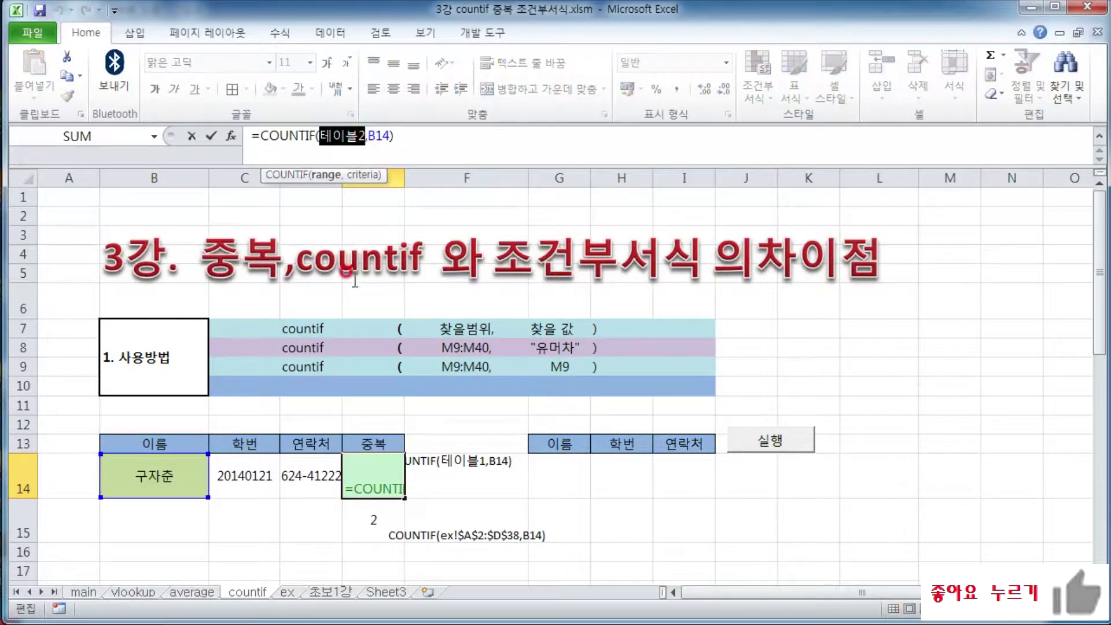
pyautogui.press('Return')
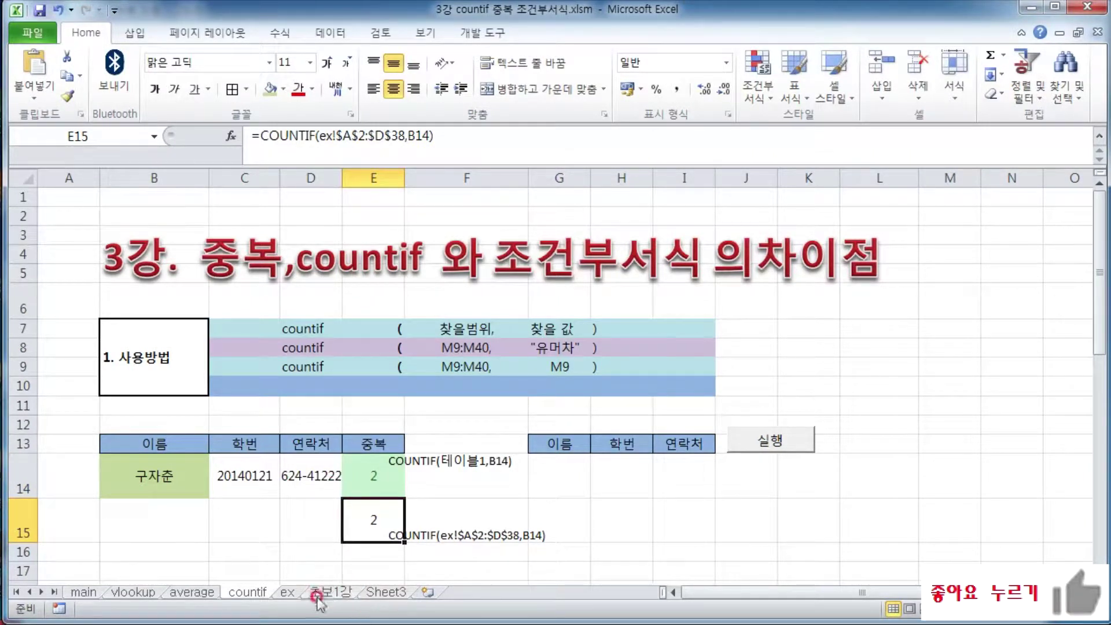
pyautogui.click(285, 592)
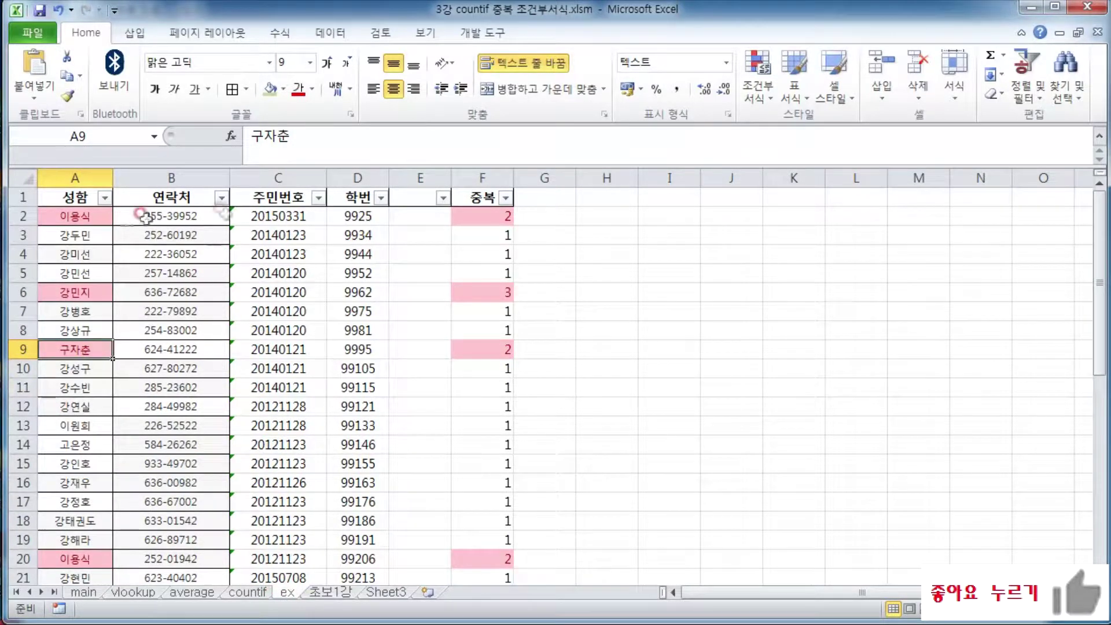
# Starting at A2, extend the selection right and down to cover the table A2:D38
pyautogui.click(265, 307)
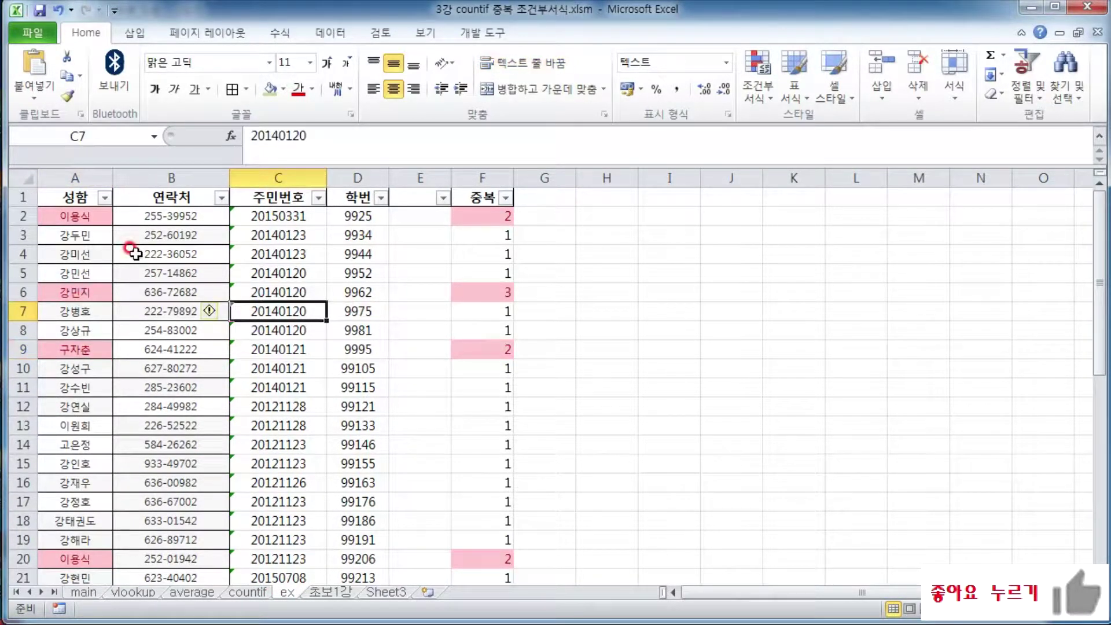
pyautogui.click(76, 217)
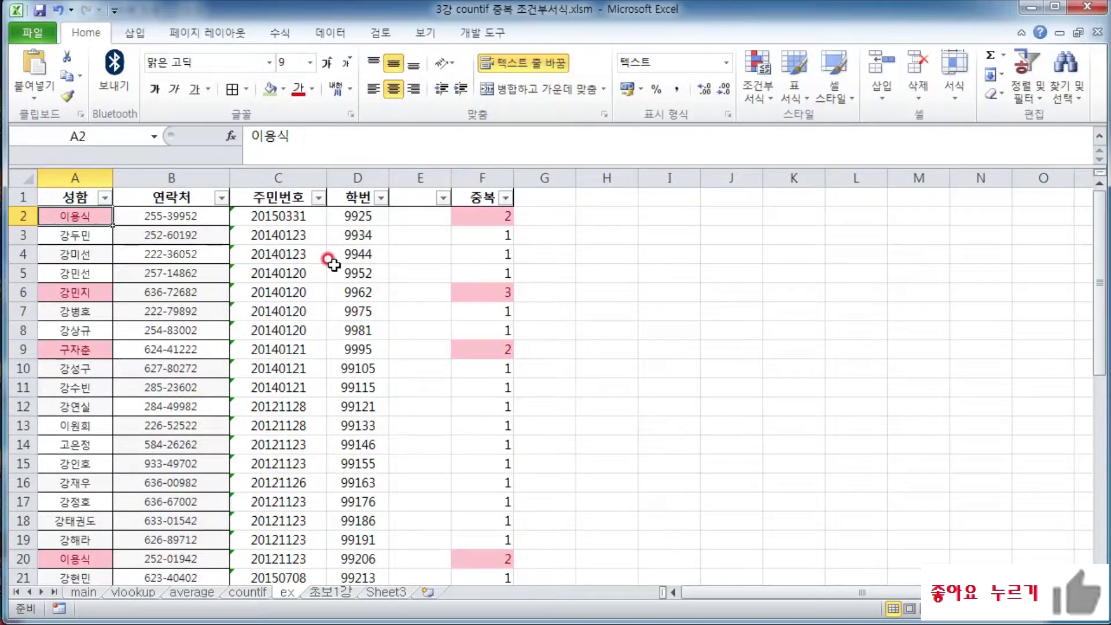
pyautogui.hotkey('ctrl', 'shift', 'Right')
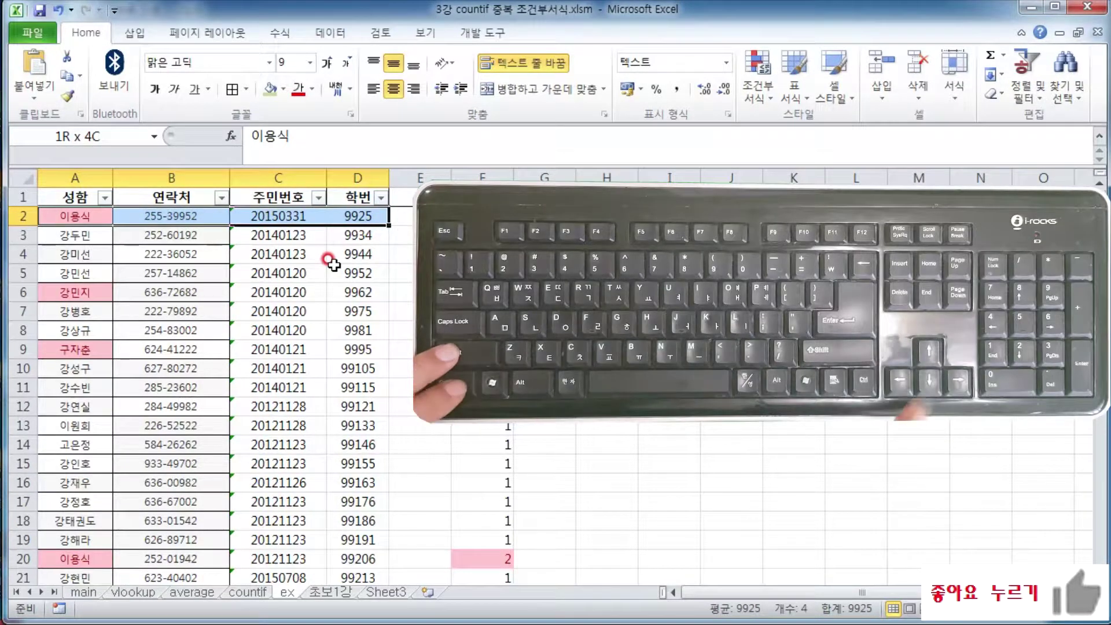
pyautogui.hotkey('ctrl', 'shift', 'Down')
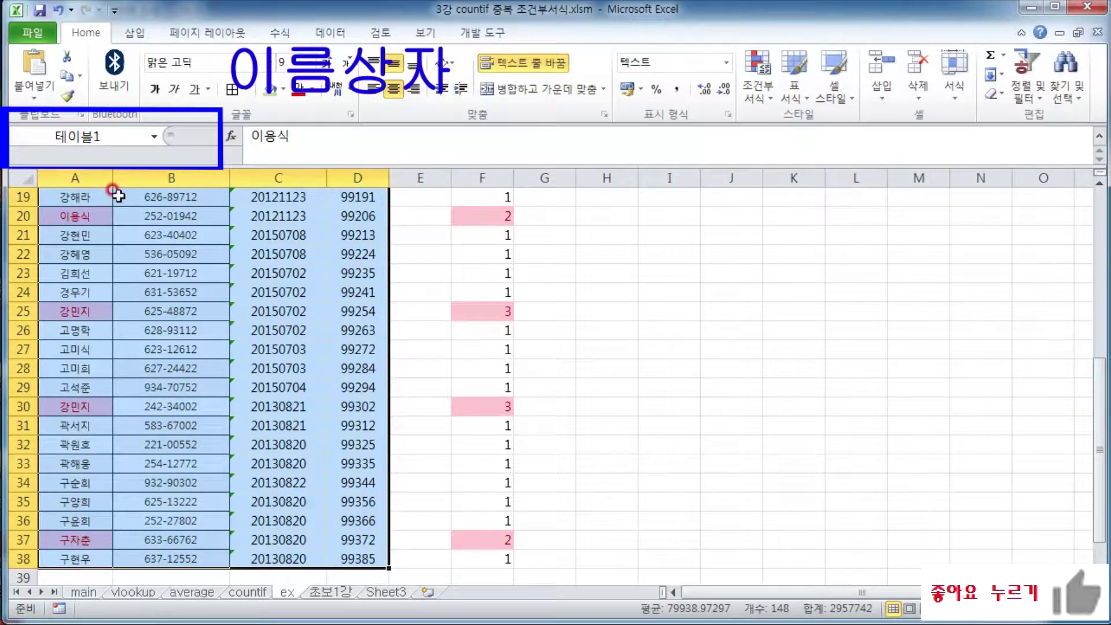
# Jump to the range 테이블3 via the Name Box, then return to the countif sheet
pyautogui.click(112, 138)
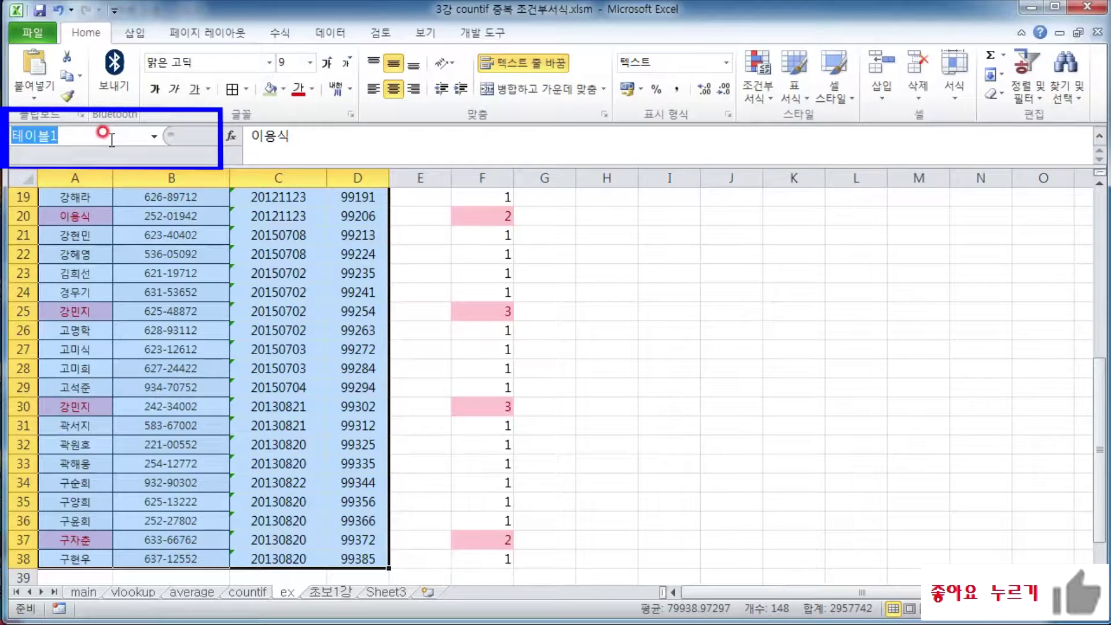
pyautogui.write('테')
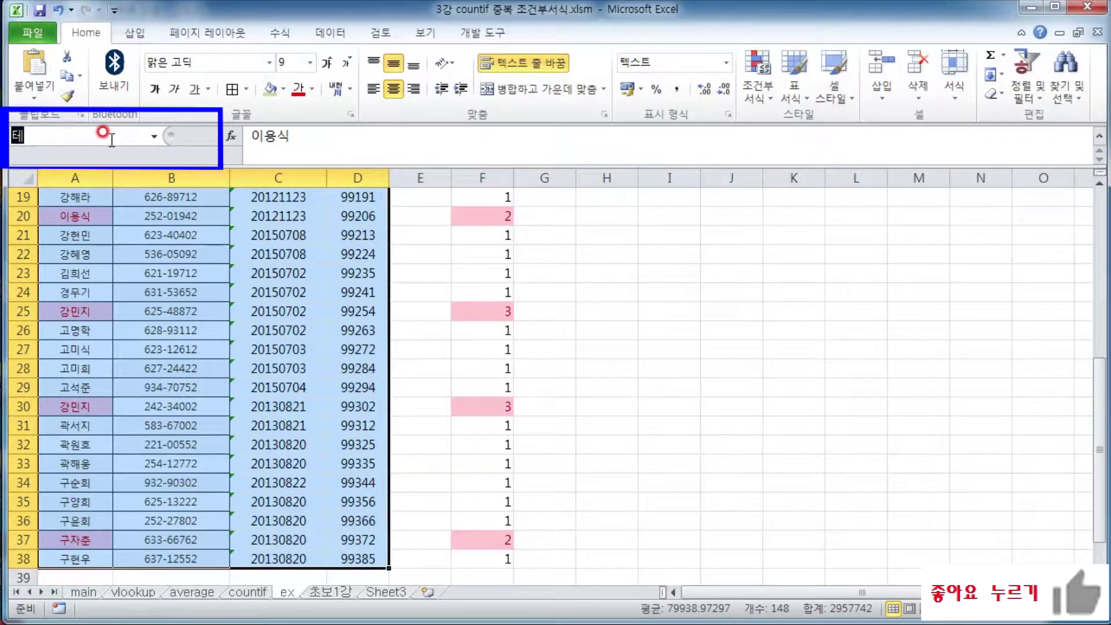
pyautogui.write('이브ㄹ3')
pyautogui.press('Return')
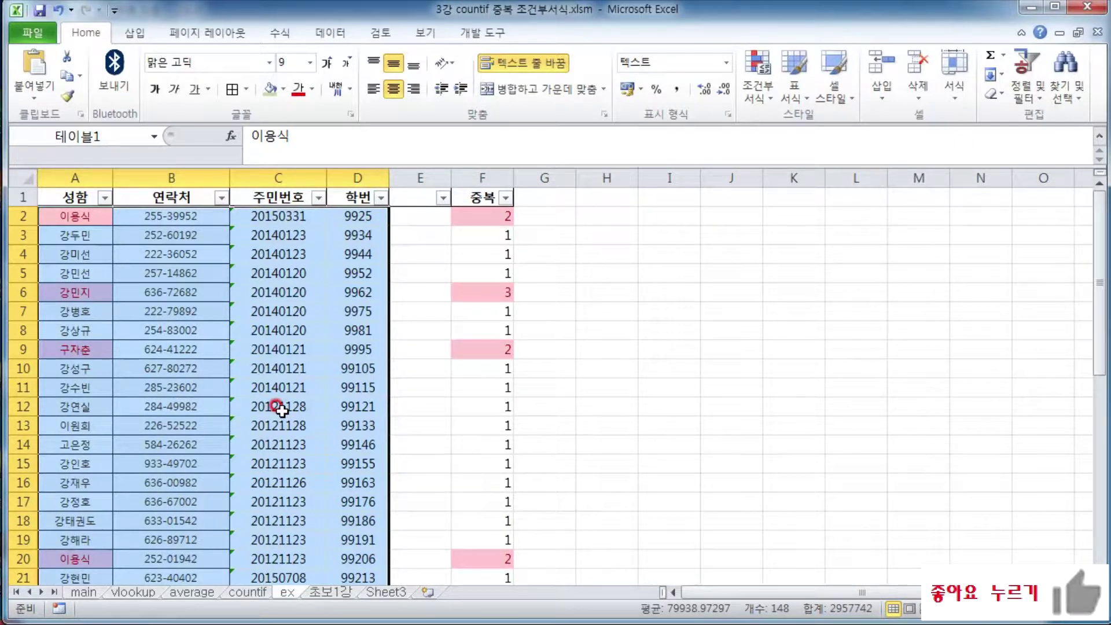
pyautogui.click(259, 594)
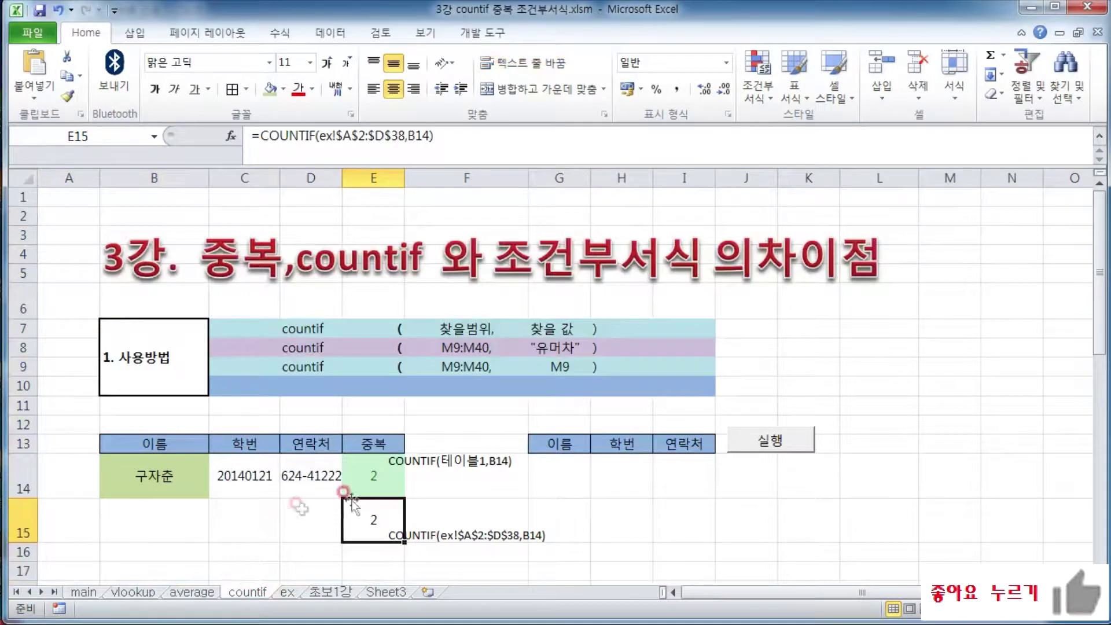
# Change E14's formula to =COUNTIF(테이블3,B14)
pyautogui.click(374, 477)
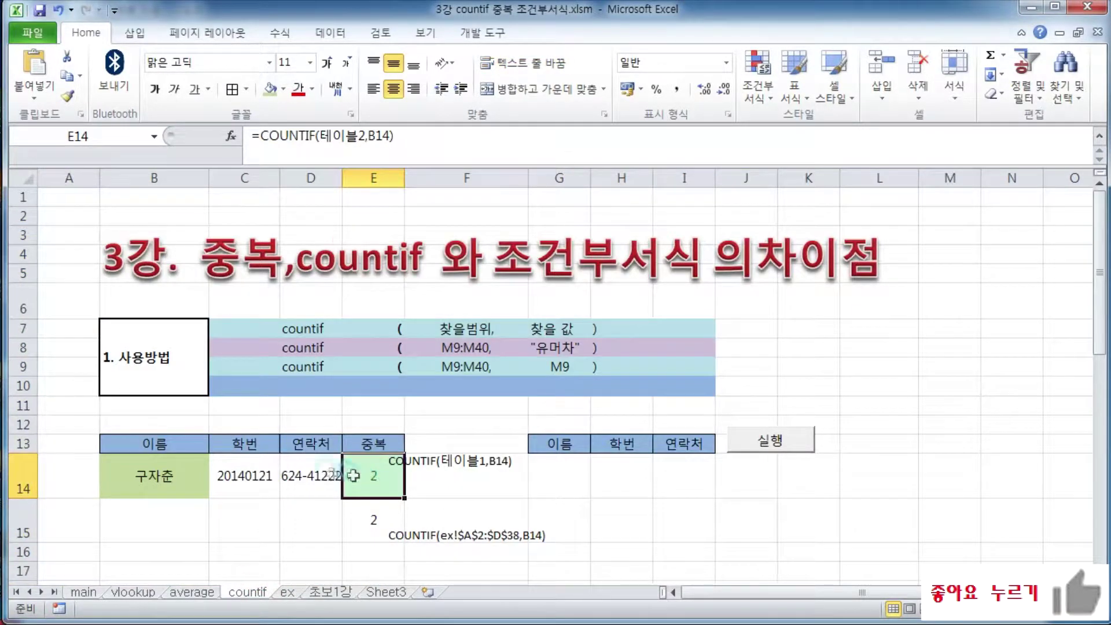
pyautogui.click(360, 136)
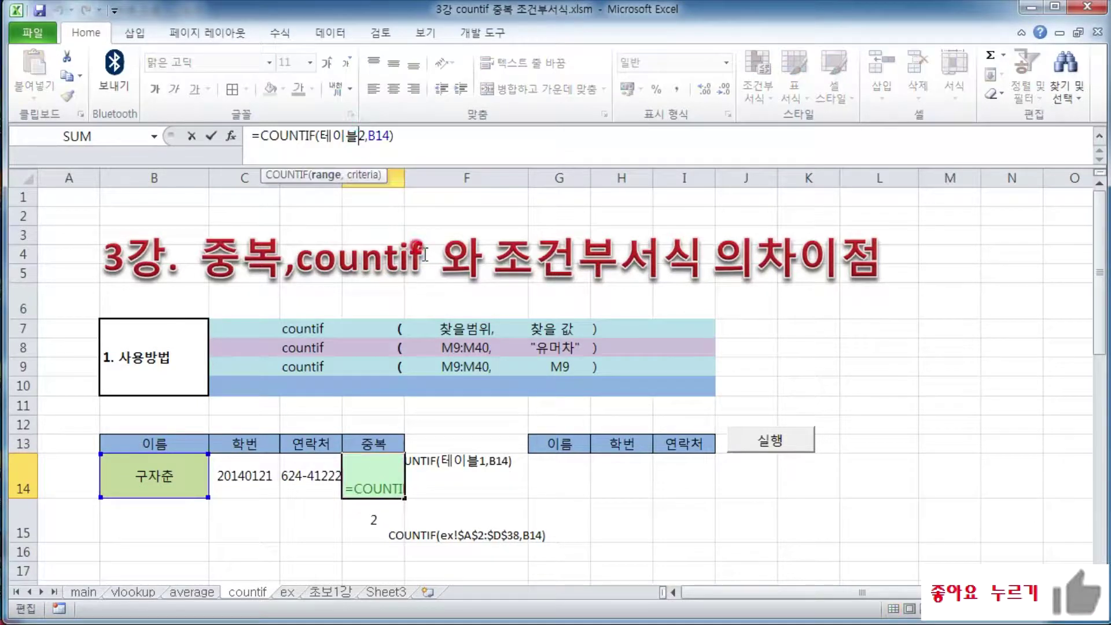
pyautogui.press('BackSpace')
pyautogui.write('3')
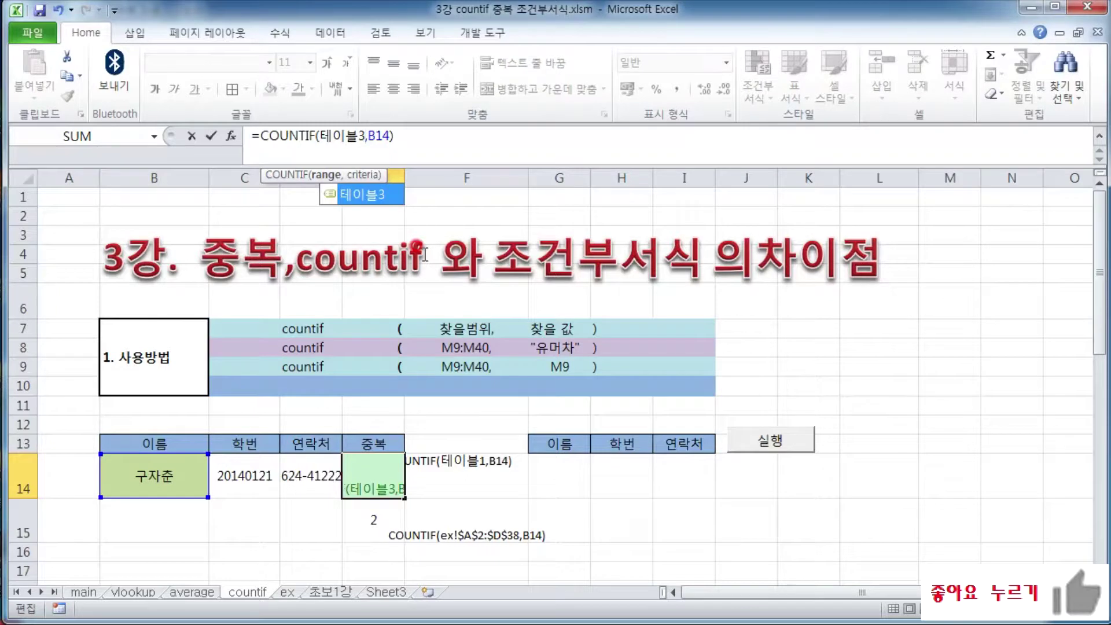
pyautogui.press('Return')
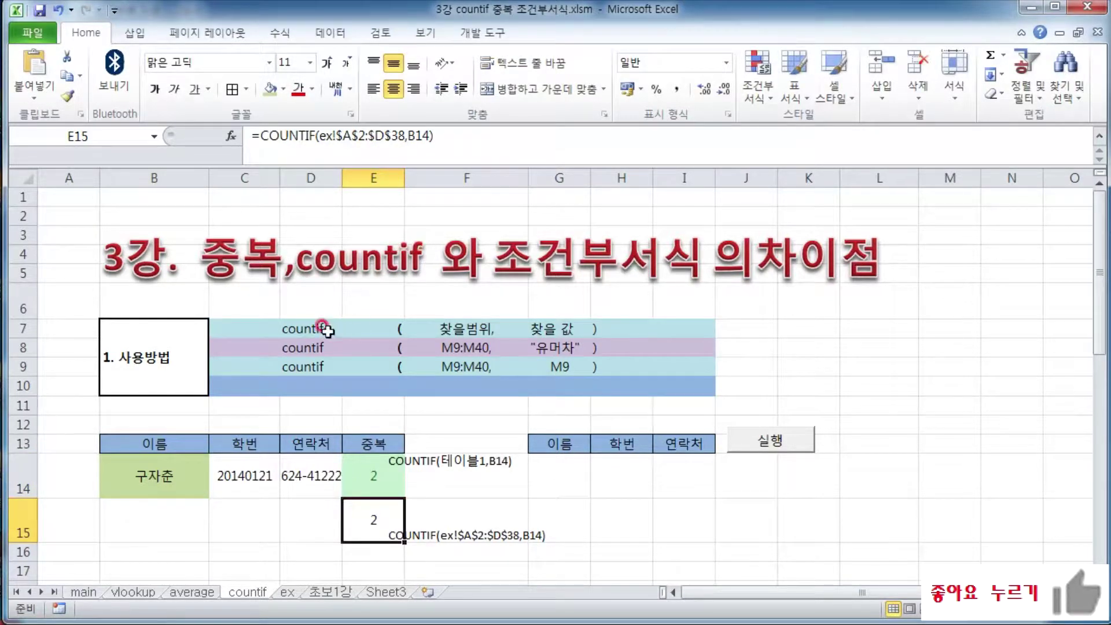
pyautogui.doubleClick(164, 479)
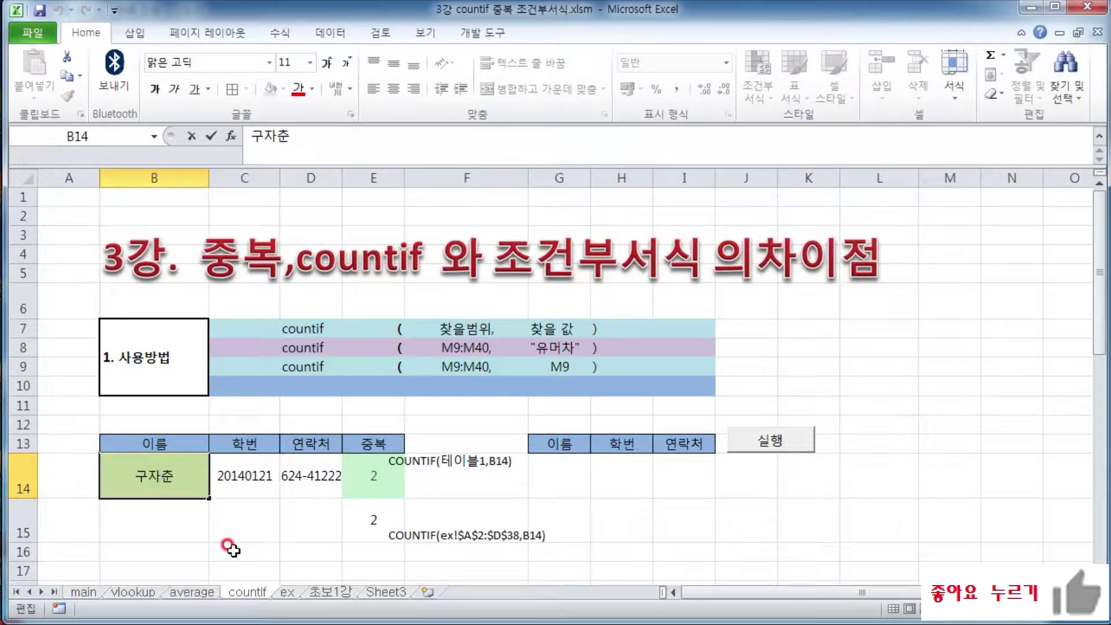
pyautogui.press('Return')
pyautogui.click(361, 465)
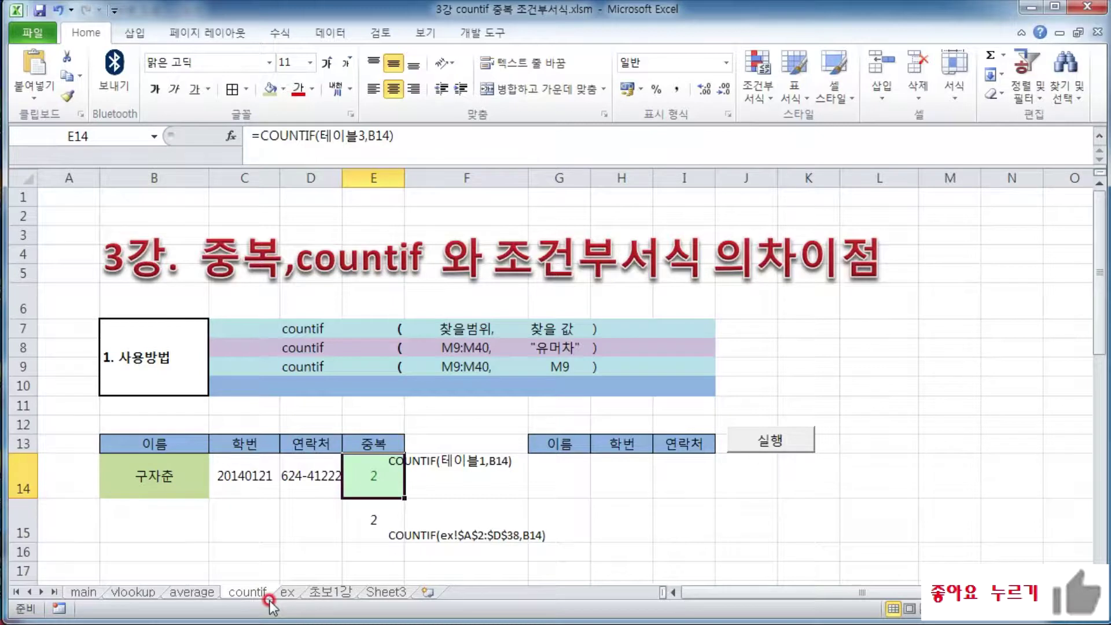
pyautogui.click(131, 477)
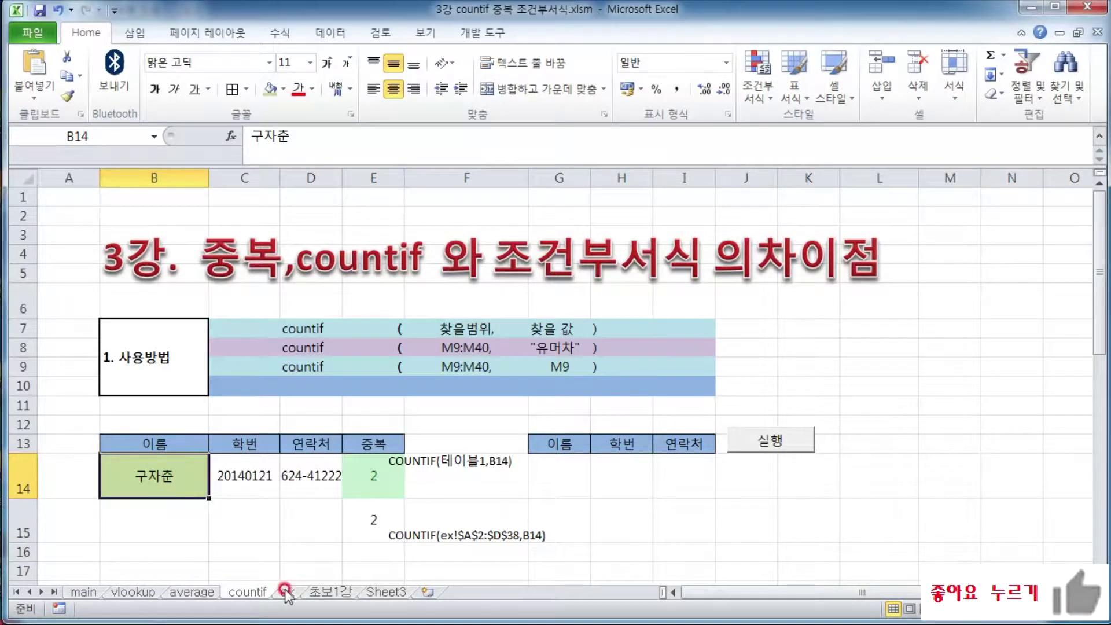
pyautogui.click(285, 590)
# Filter the 성함 column to names starting with 구 using the wildcard 구*
pyautogui.click(150, 311)
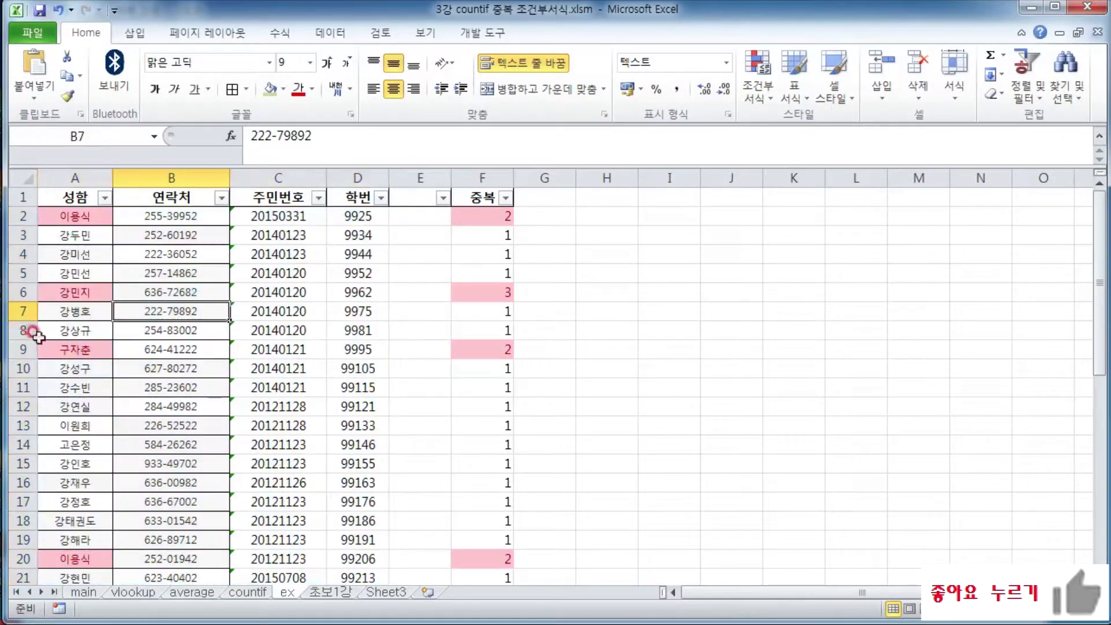
pyautogui.click(77, 347)
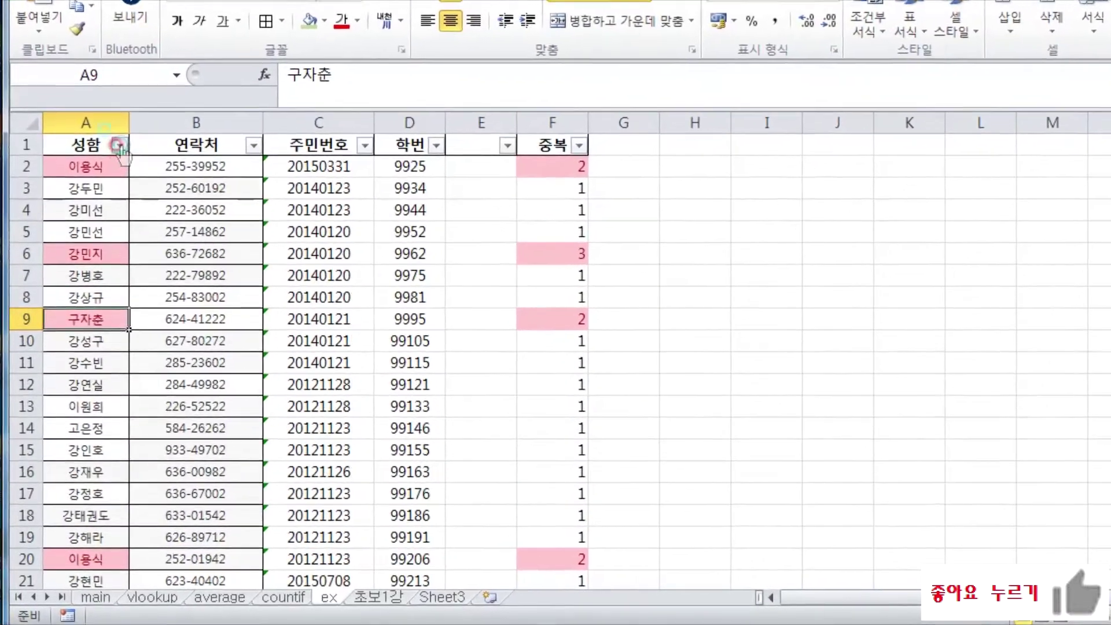
pyautogui.click(104, 197)
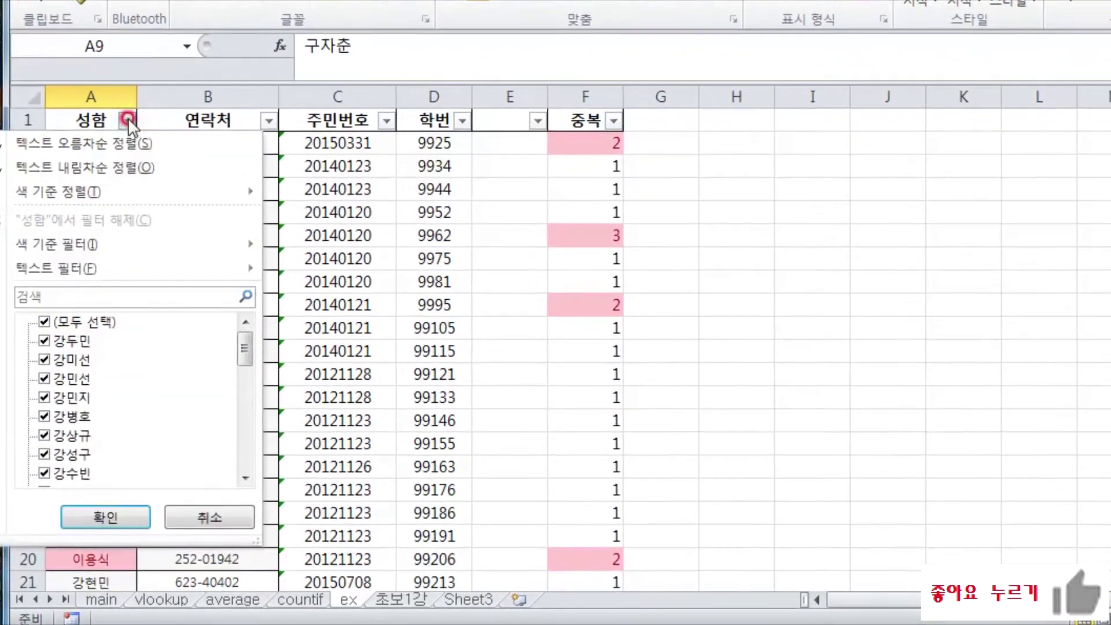
pyautogui.moveTo(131, 276)
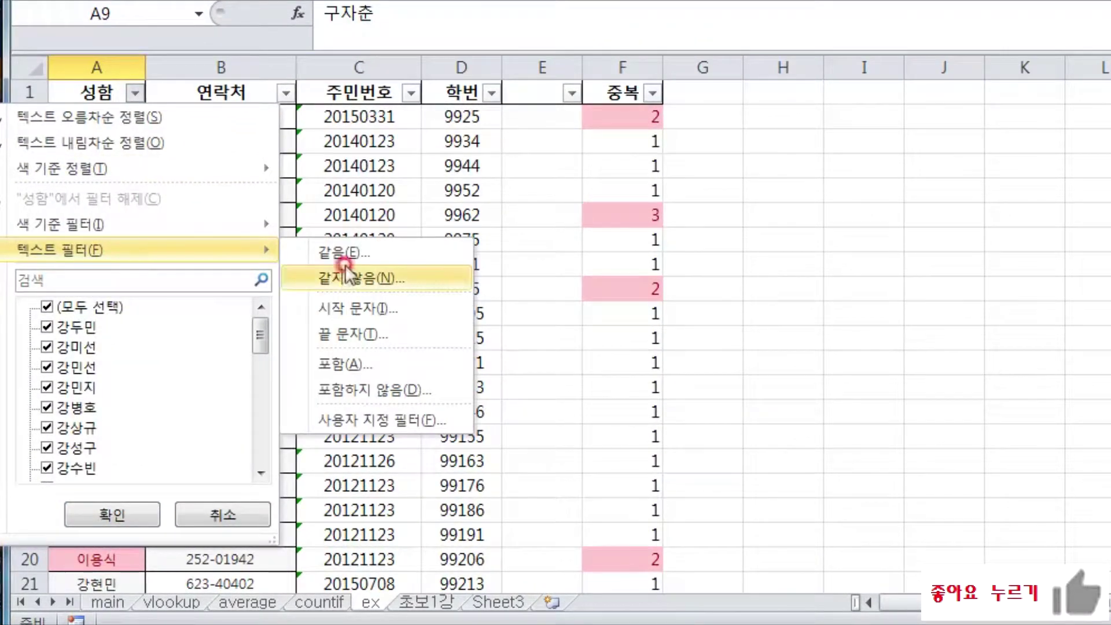
pyautogui.click(80, 277)
pyautogui.write('구ㅈ')
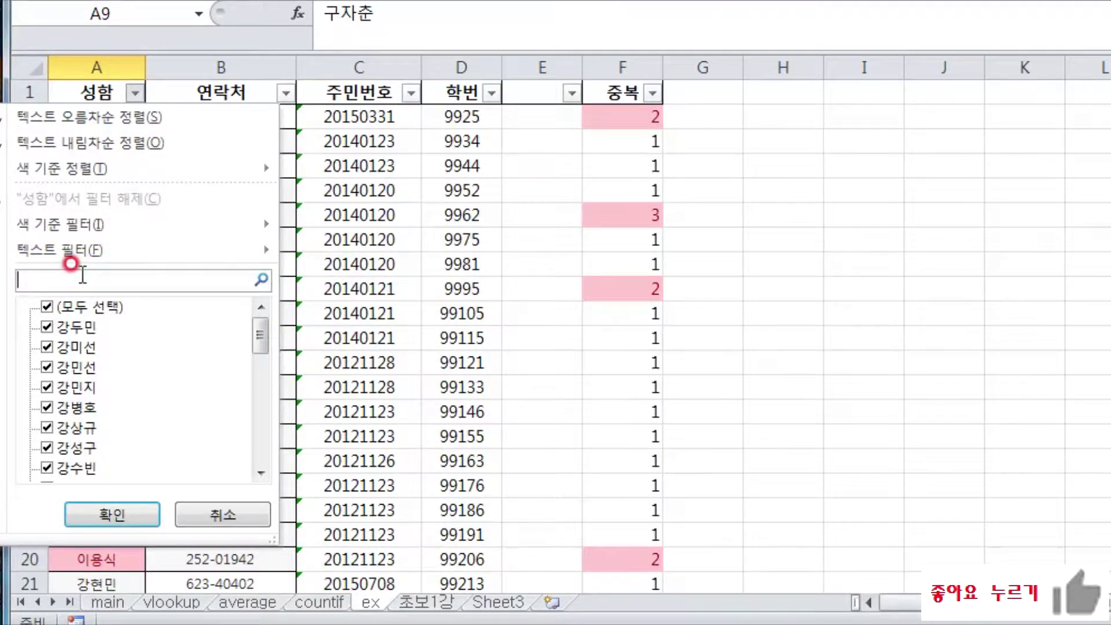
pyautogui.press('BackSpace')
pyautogui.write('*')
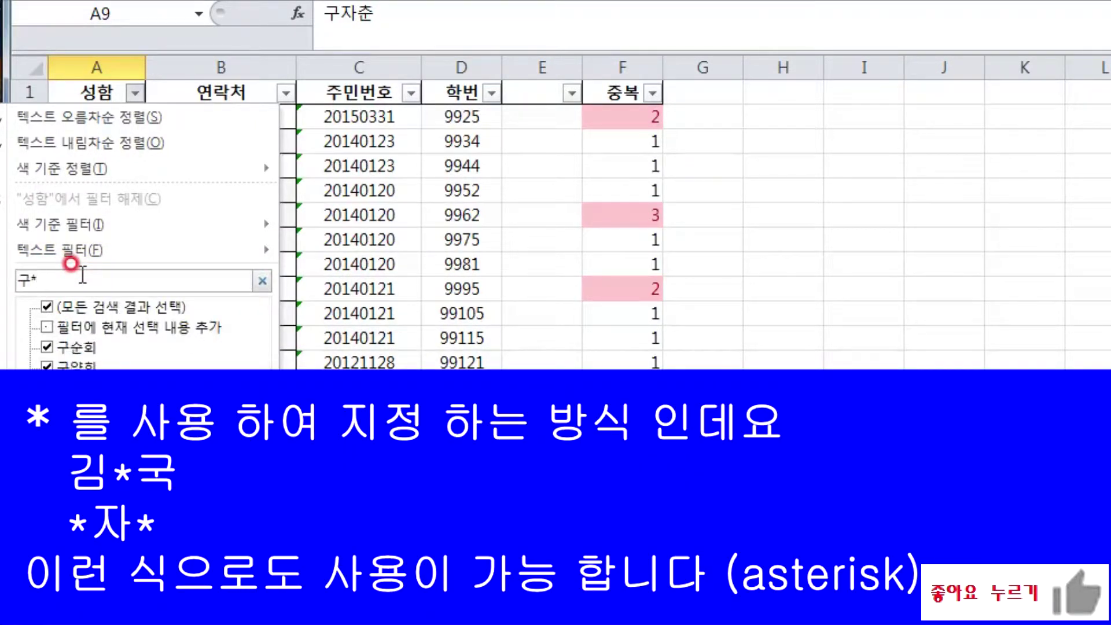
pyautogui.press('Return')
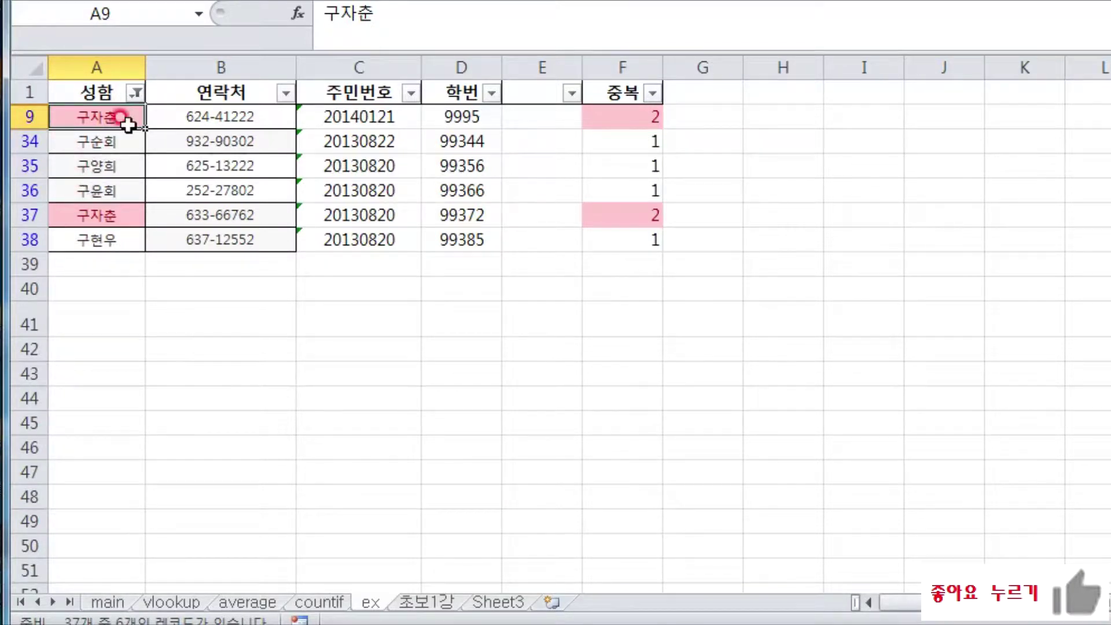
pyautogui.click(110, 215)
pyautogui.click(109, 112)
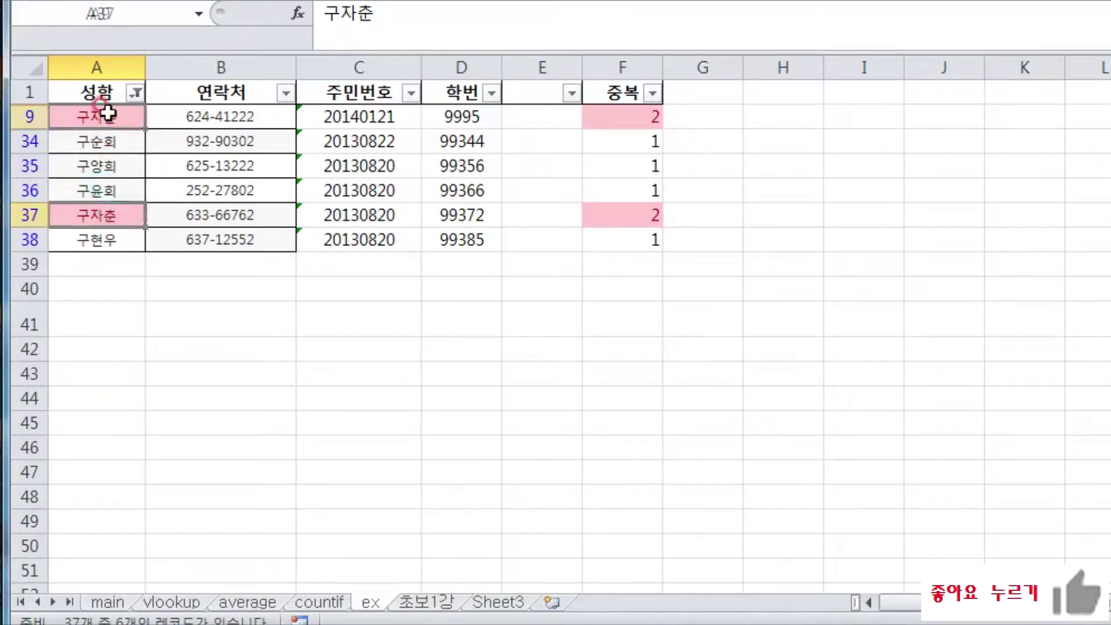
pyautogui.click(110, 217)
pyautogui.click(110, 109)
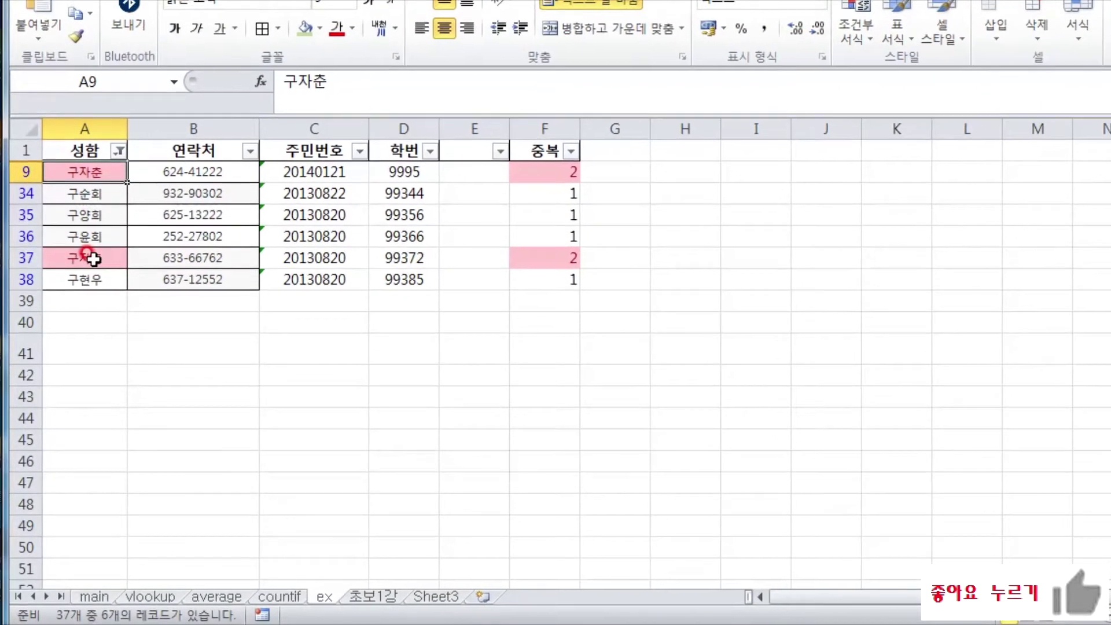
pyautogui.click(98, 215)
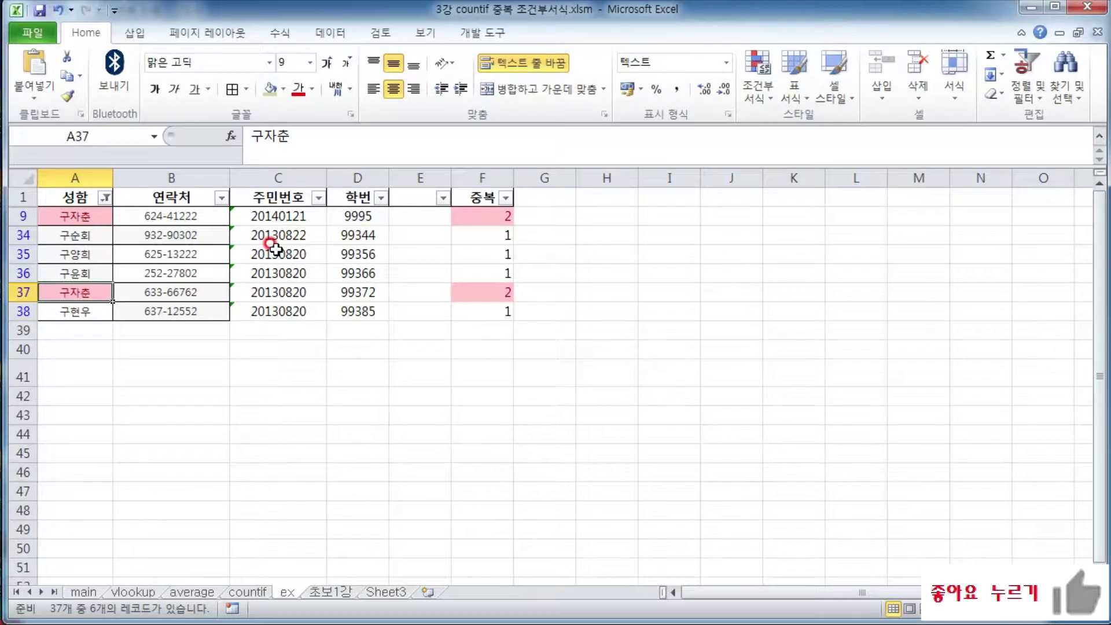
pyautogui.click(249, 592)
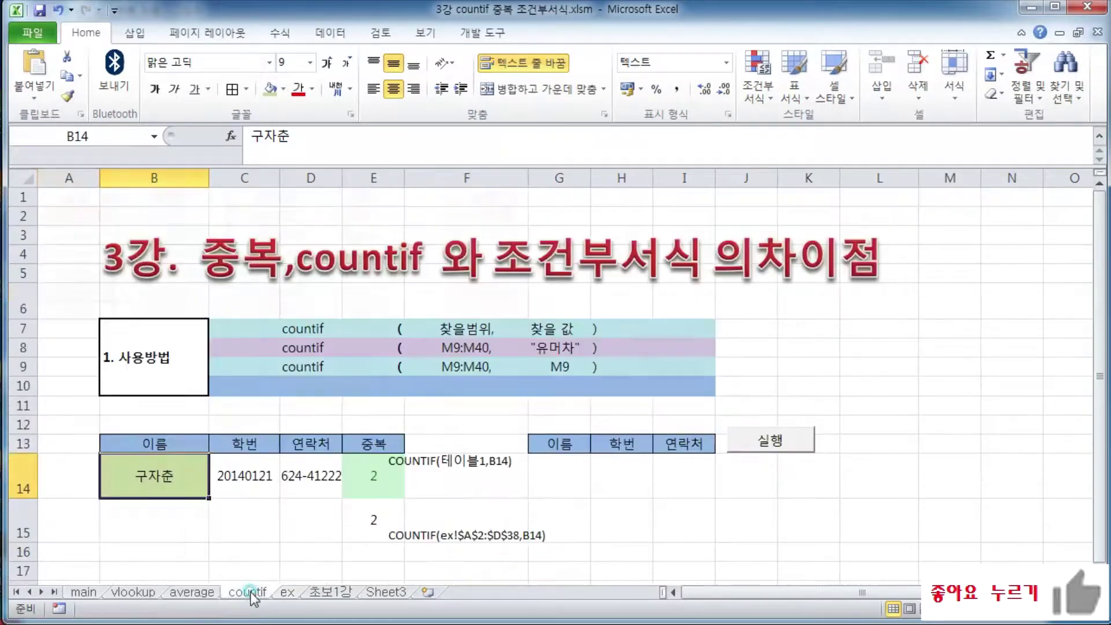
# Inspect the VLOOKUP formulas in C14 and D14 and the COUNTIF formula in E14
pyautogui.click(243, 529)
pyautogui.click(229, 469)
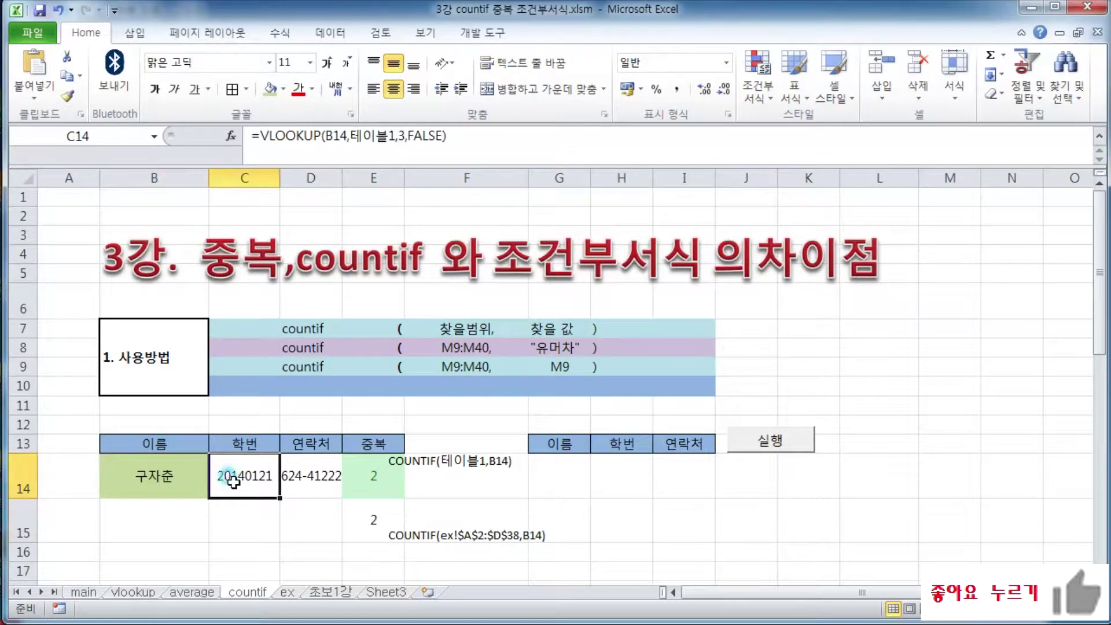
pyautogui.click(312, 479)
pyautogui.click(241, 479)
pyautogui.click(307, 479)
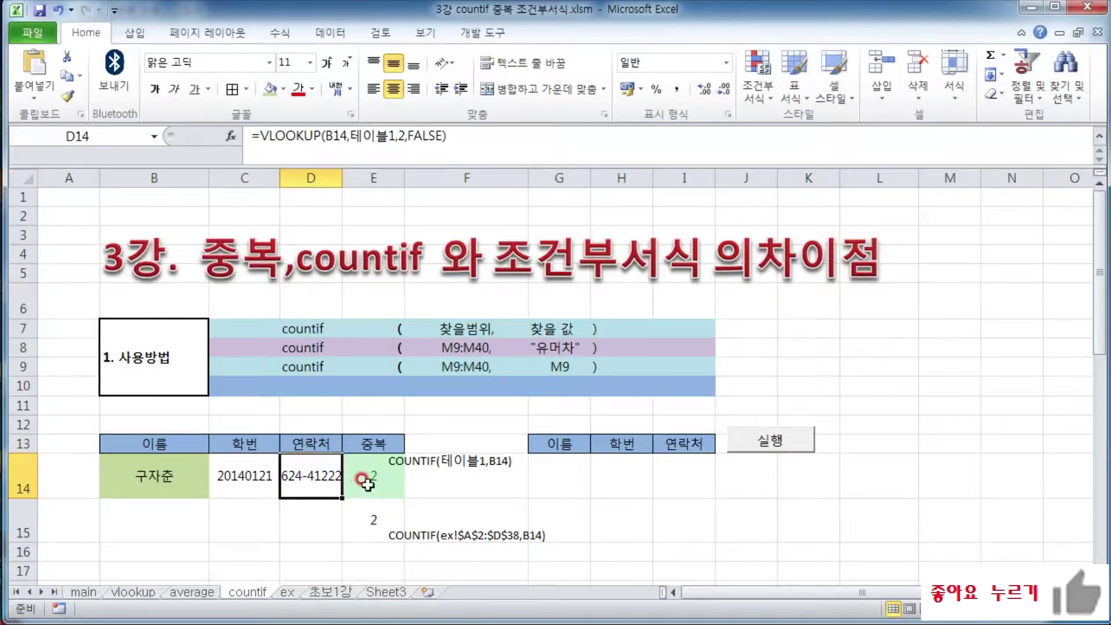
pyautogui.click(166, 477)
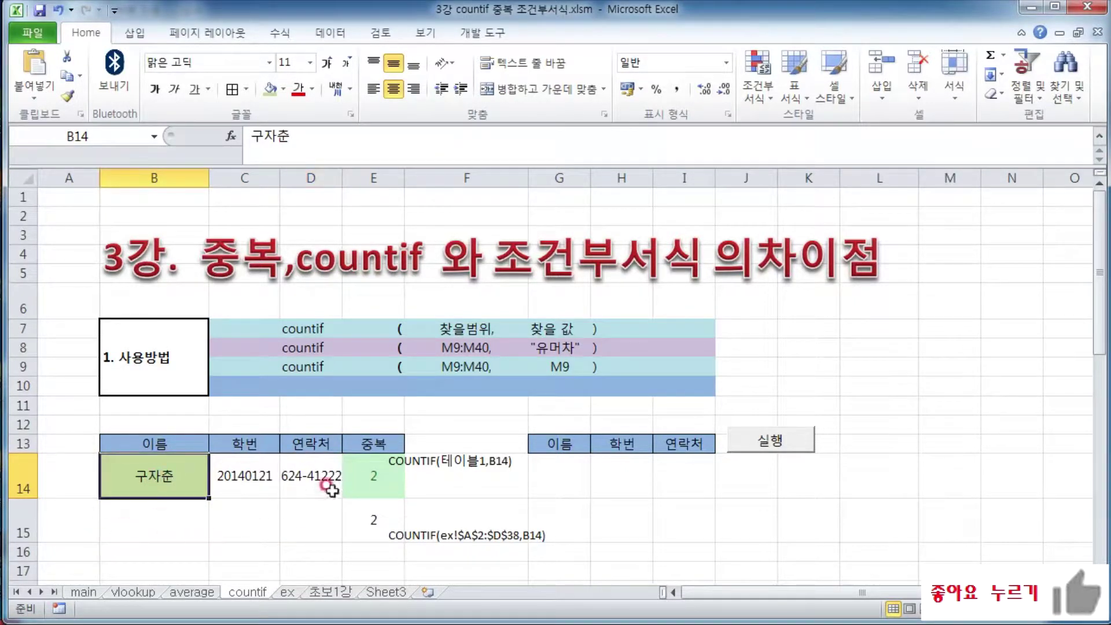
pyautogui.click(360, 477)
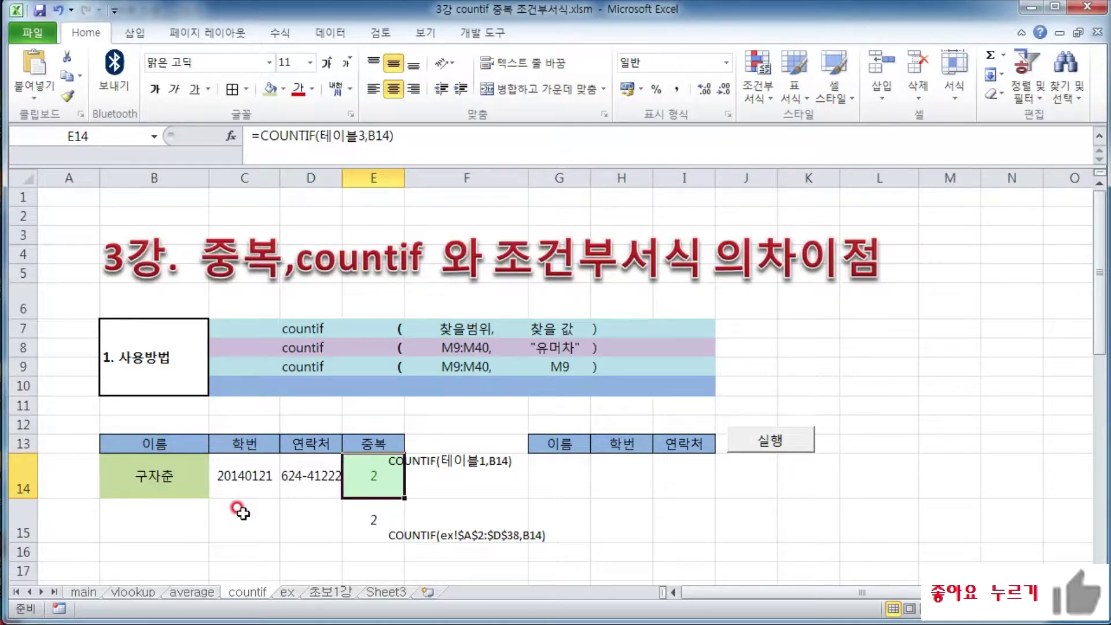
pyautogui.click(285, 591)
pyautogui.click(76, 236)
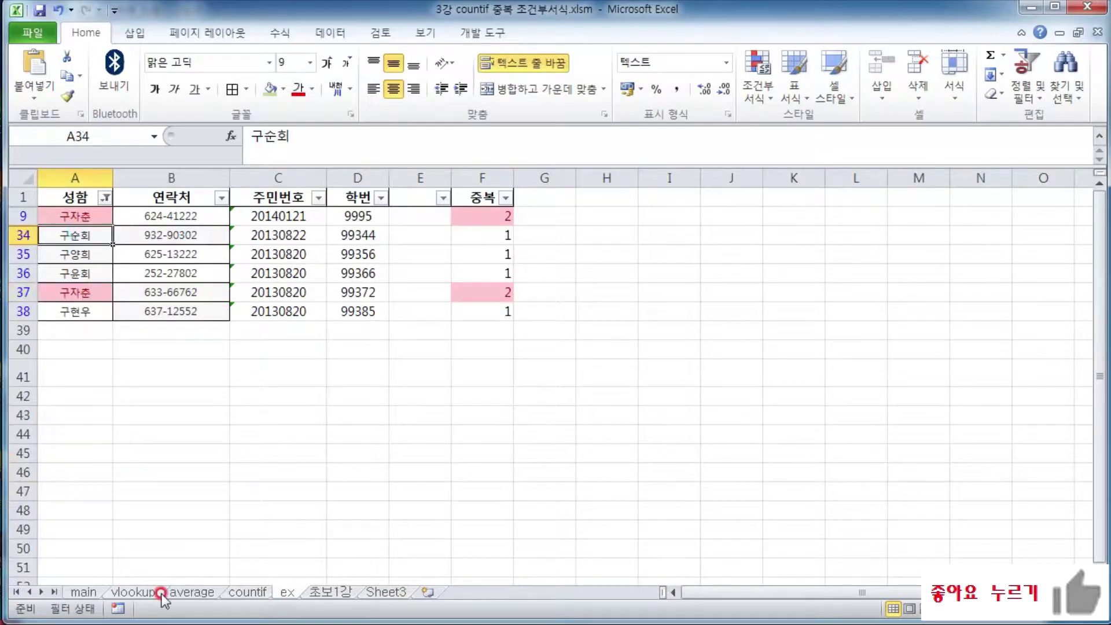
pyautogui.click(250, 591)
pyautogui.click(144, 471)
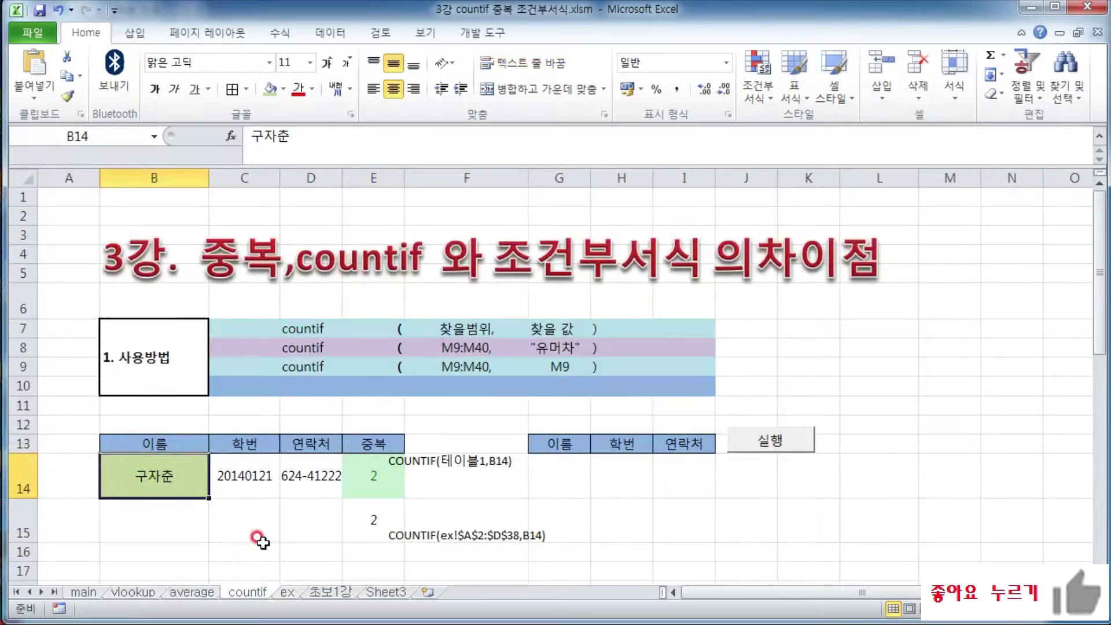
pyautogui.write('ㄱ')
pyautogui.write('순')
pyautogui.write('회')
pyautogui.press('Return')
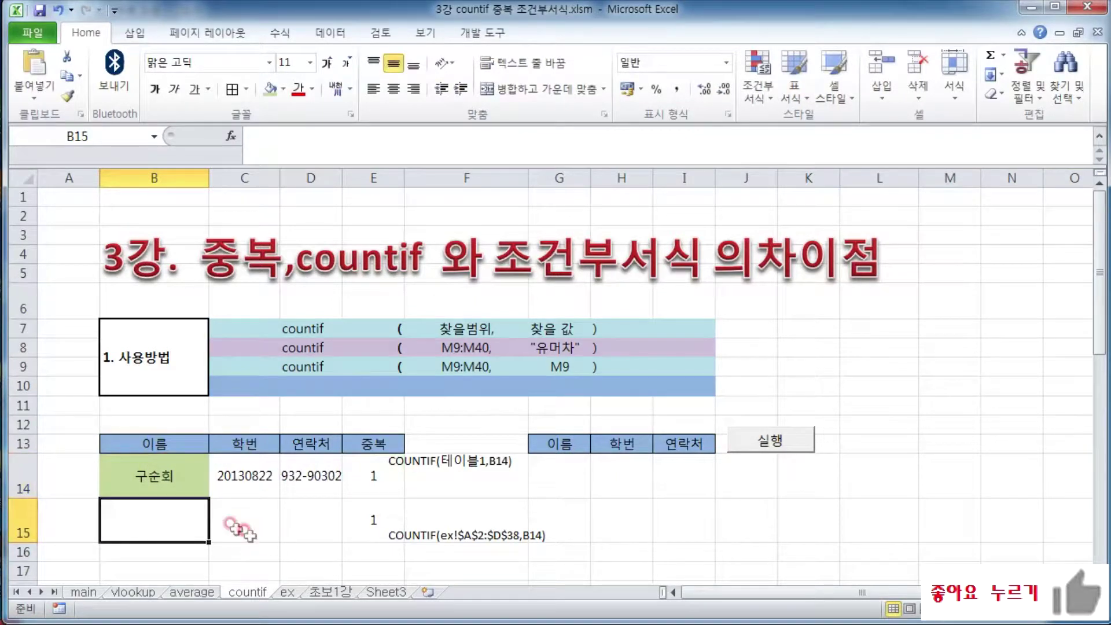
pyautogui.click(238, 478)
pyautogui.click(318, 478)
pyautogui.click(246, 493)
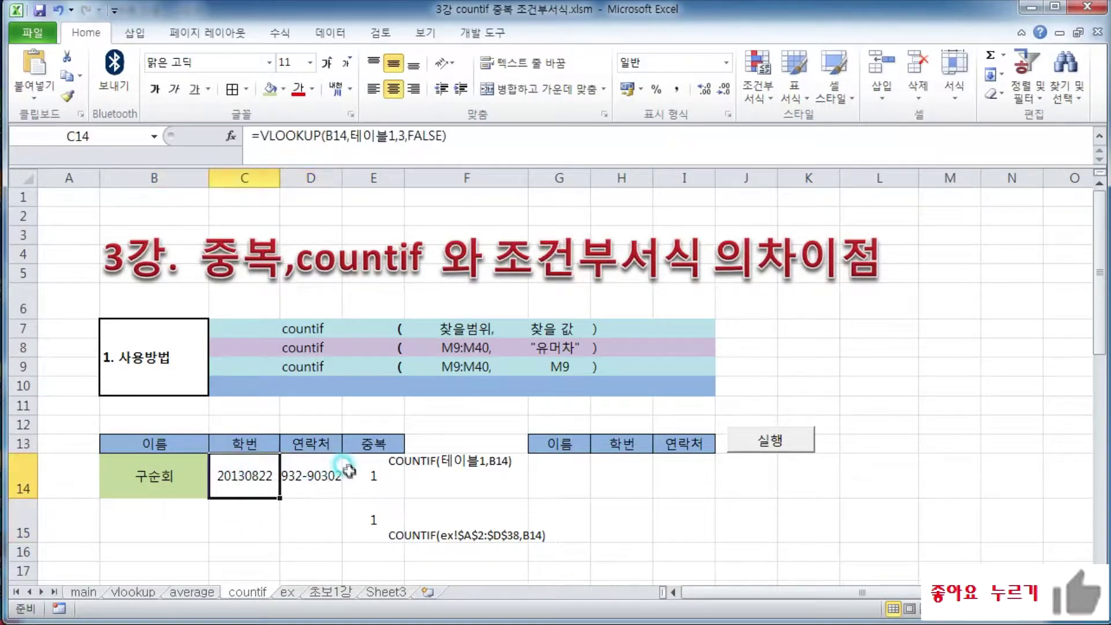
pyautogui.click(372, 478)
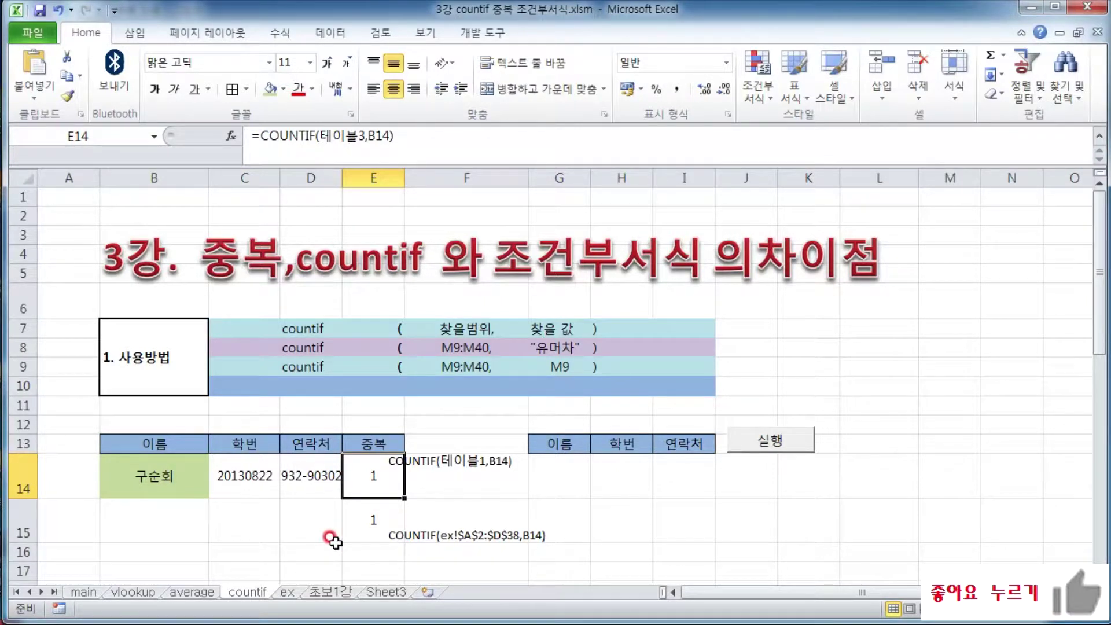
# Clear the 성함 filter on the ex sheet by selecting all names (모두 선택)
pyautogui.click(288, 592)
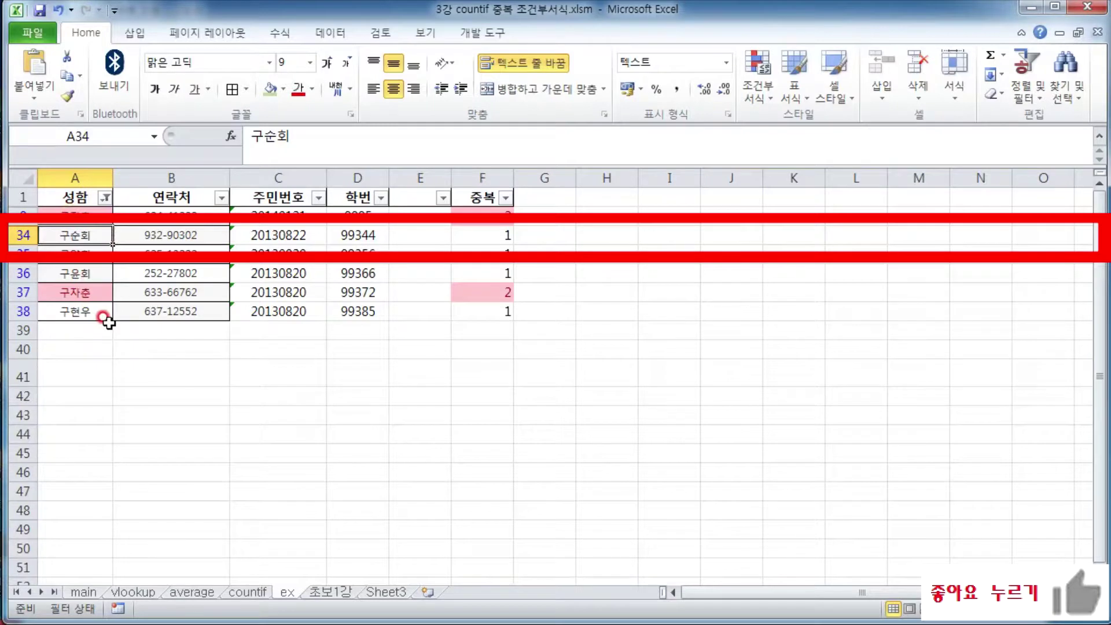
pyautogui.click(254, 347)
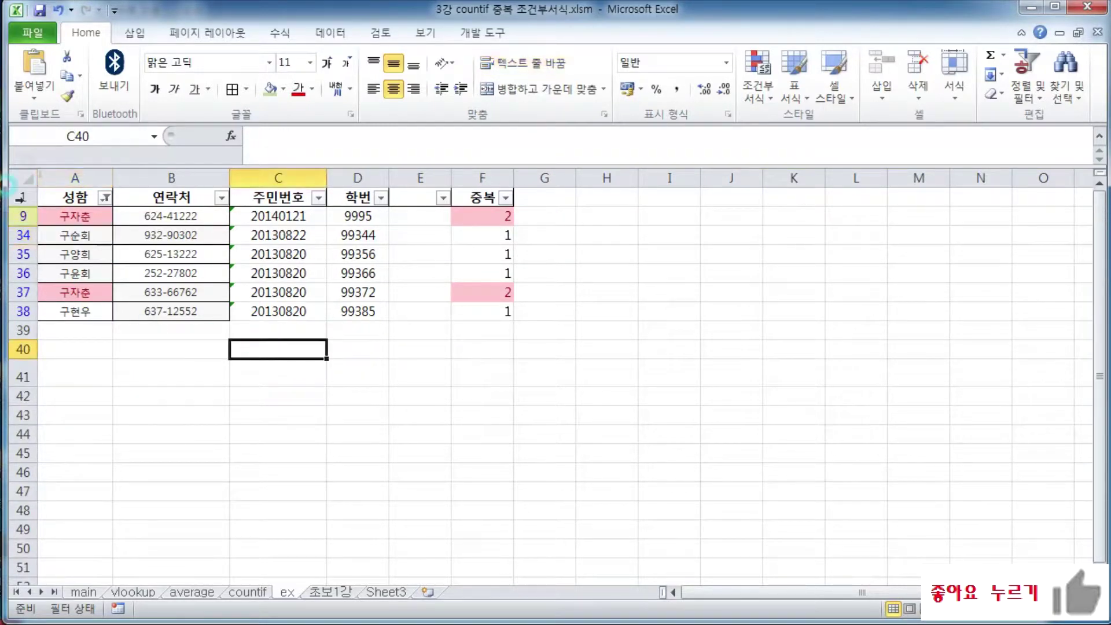
pyautogui.click(105, 198)
pyautogui.click(95, 362)
pyautogui.click(108, 528)
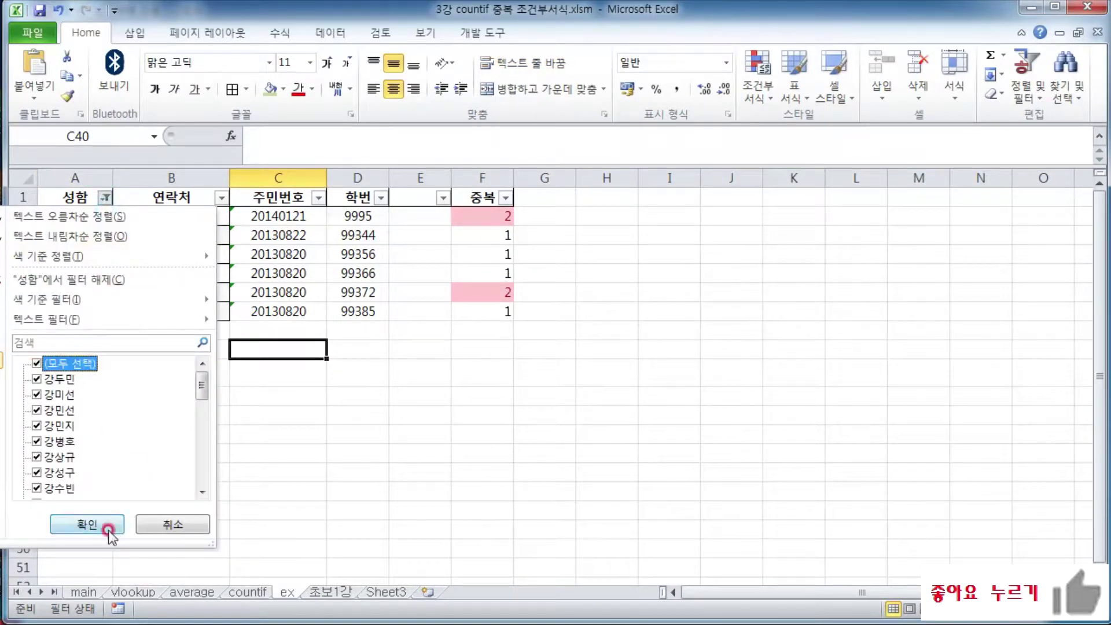
# Select the names column from A2 down to A38
pyautogui.click(168, 368)
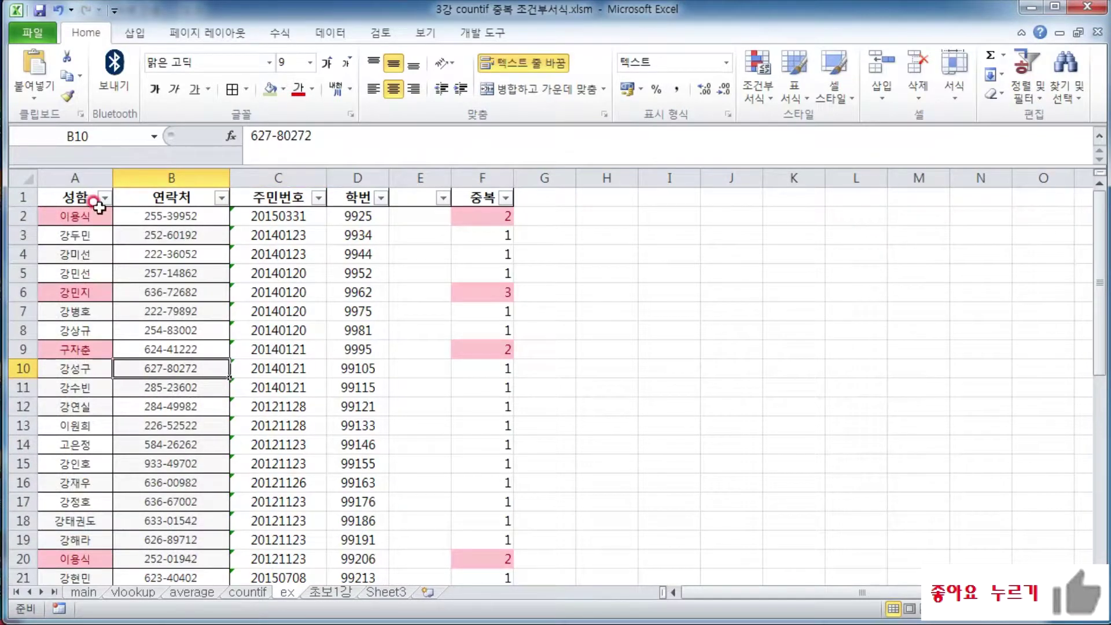
pyautogui.click(77, 215)
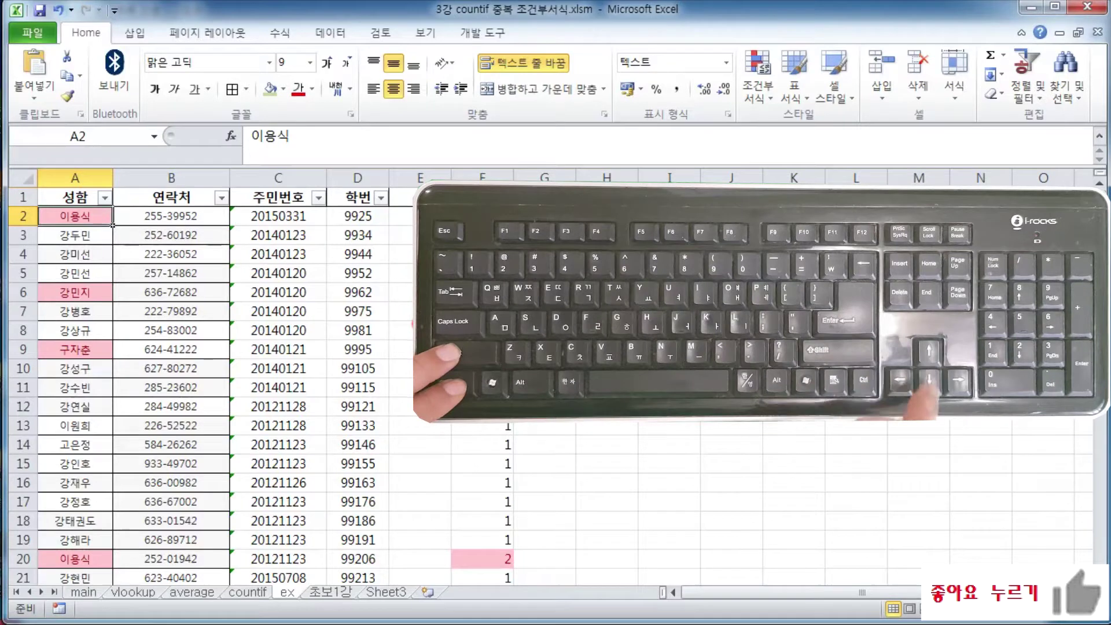
pyautogui.hotkey('ctrl', 'shift', 'Down')
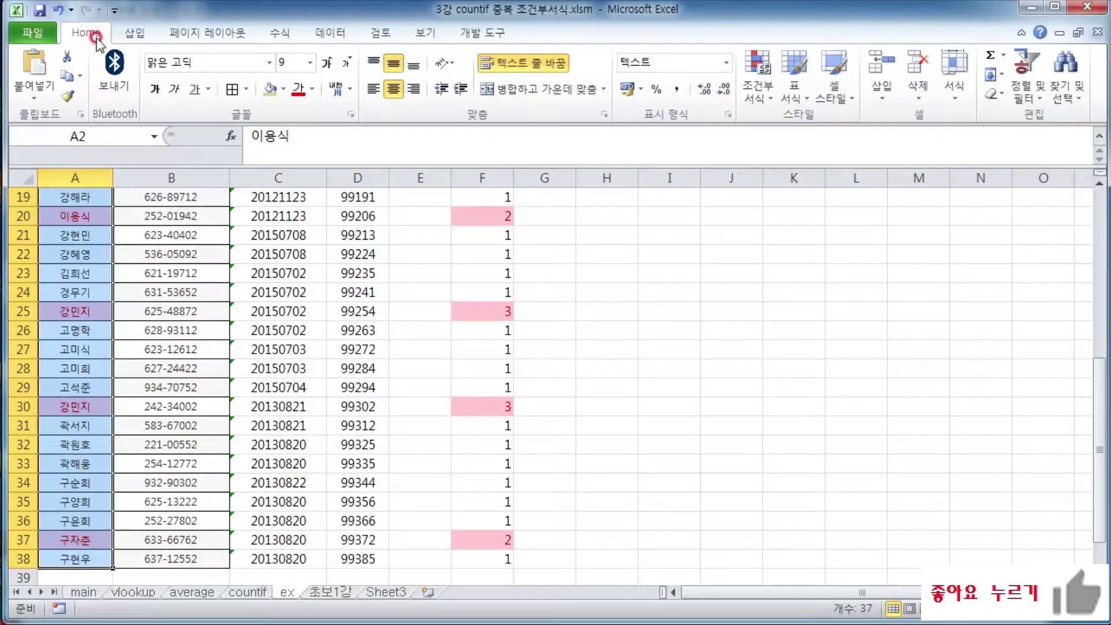
# Apply a 중복 값 rule to A2:A38 using light red fill with dark red text
pyautogui.click(750, 99)
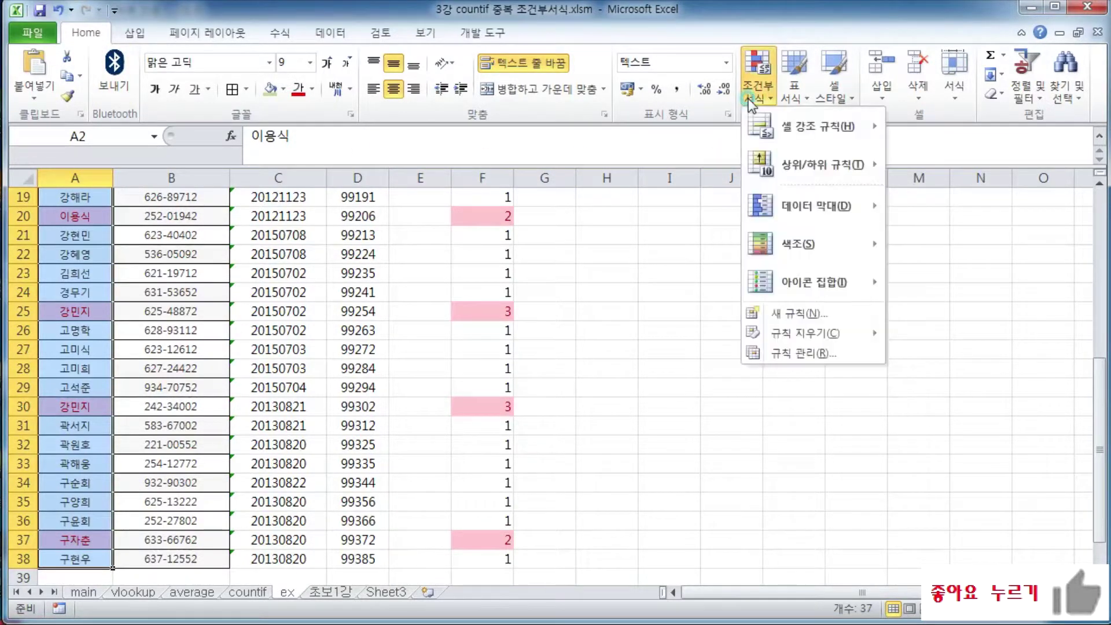
pyautogui.moveTo(809, 126)
pyautogui.click(950, 243)
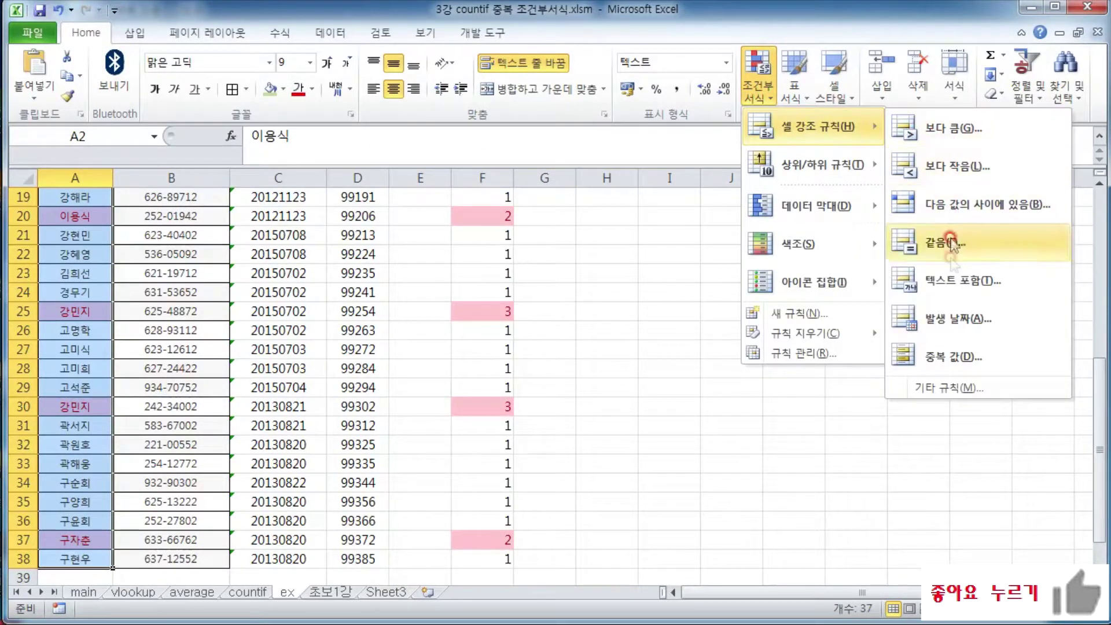
pyautogui.click(947, 357)
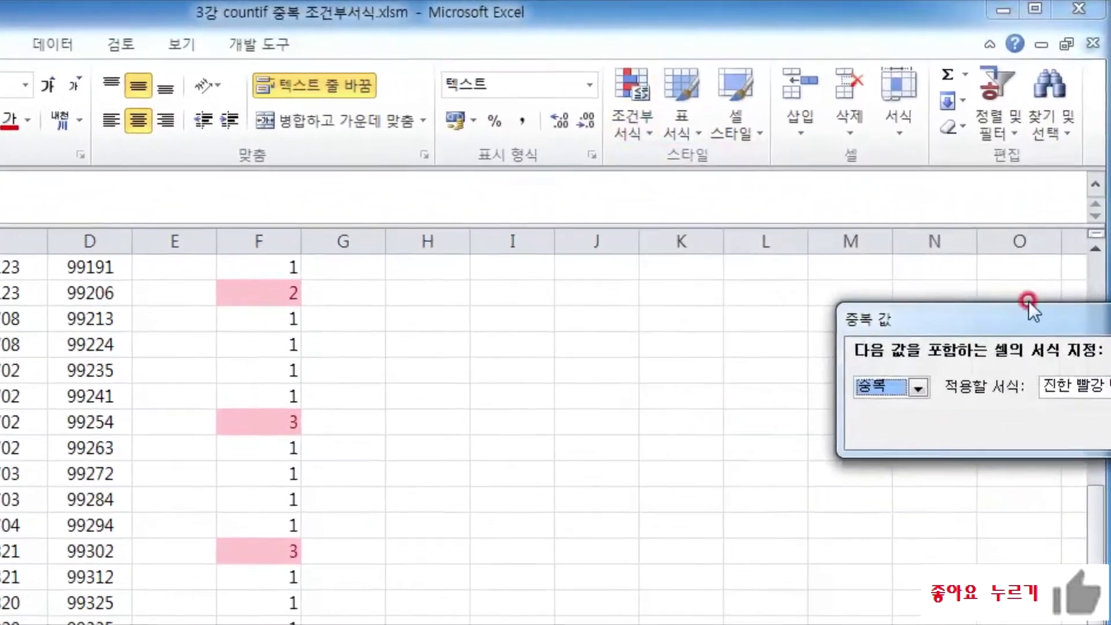
pyautogui.moveTo(984, 226); pyautogui.dragTo(766, 234)
pyautogui.moveTo(612, 340); pyautogui.dragTo(602, 340)
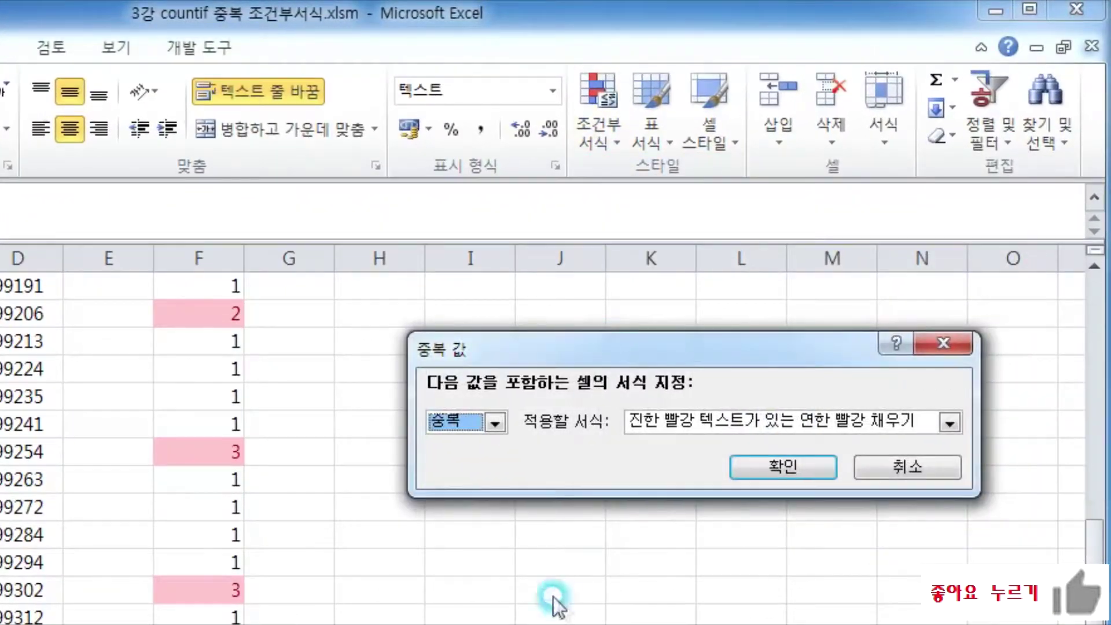
pyautogui.click(949, 426)
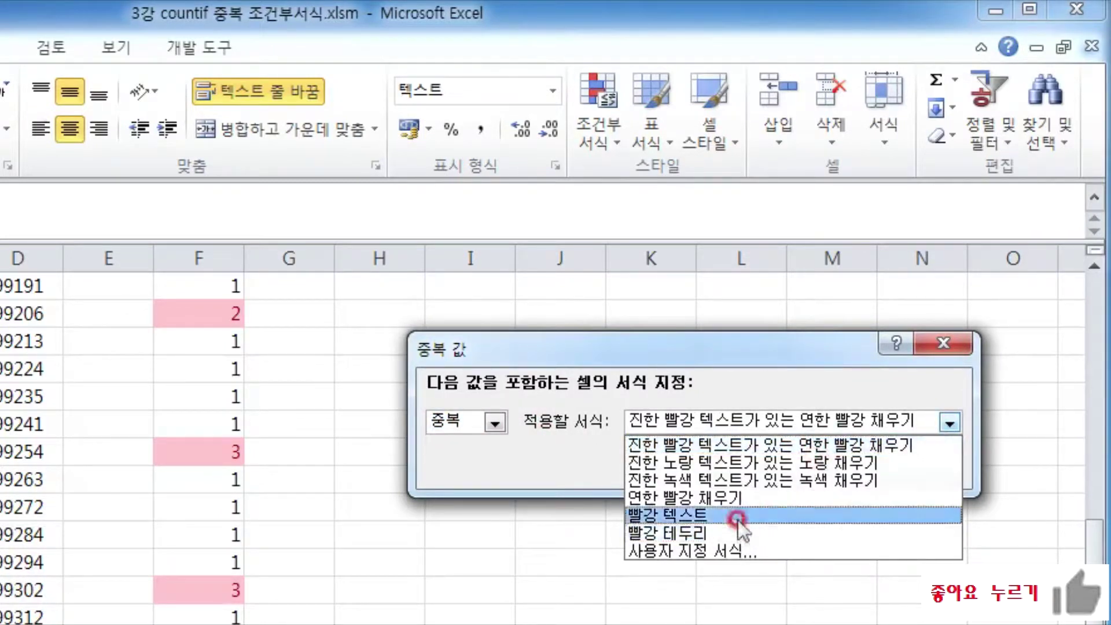
pyautogui.click(547, 474)
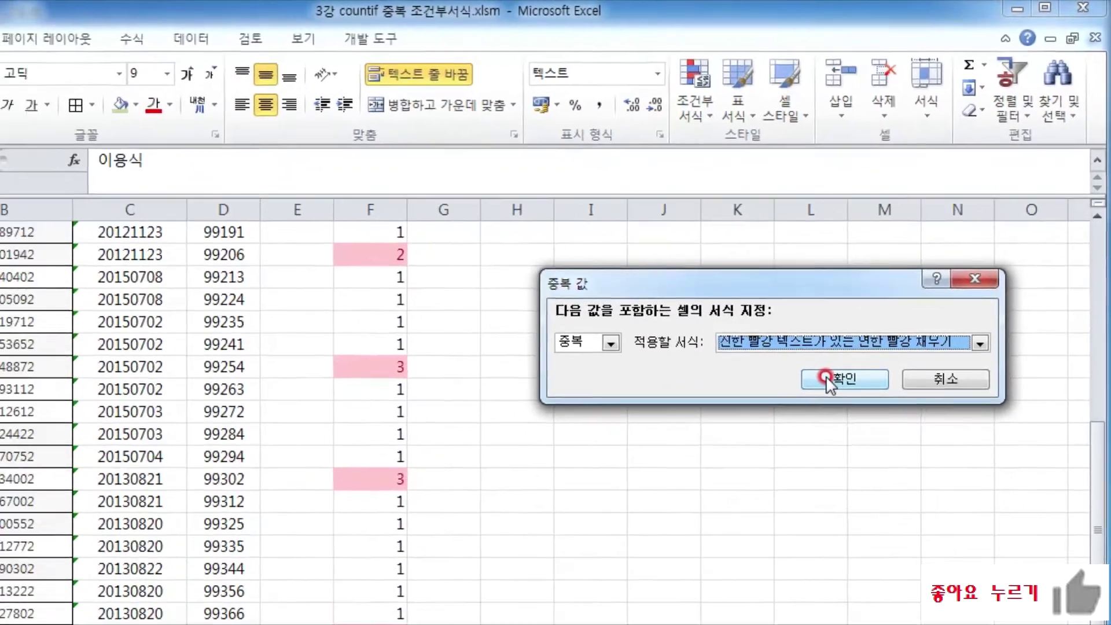
pyautogui.click(825, 376)
pyautogui.click(153, 387)
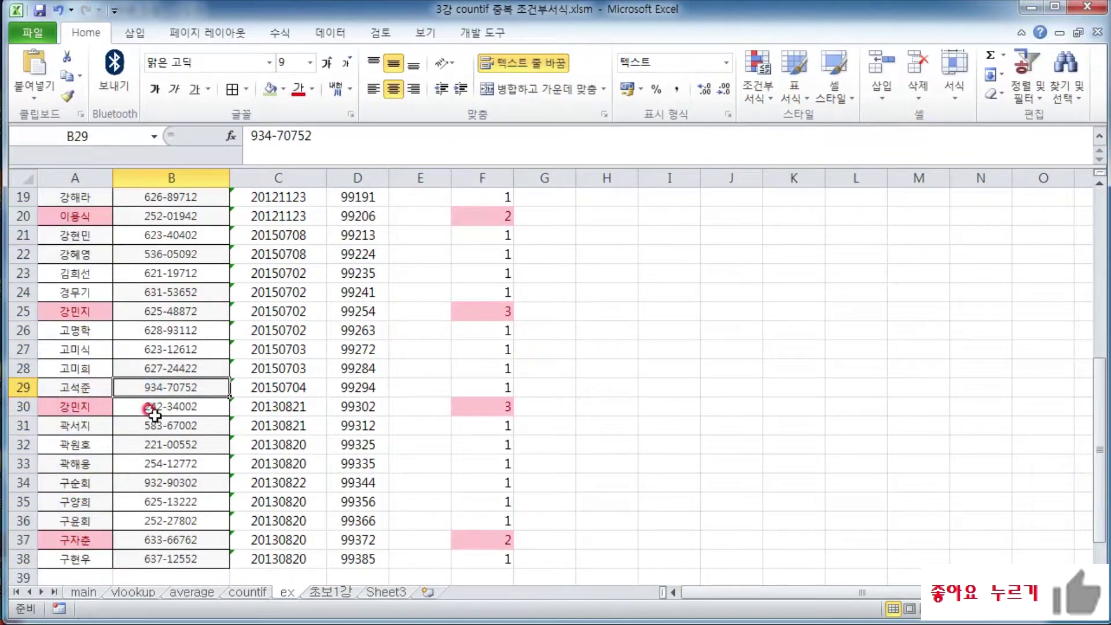
pyautogui.scroll(6, 154, 413)
pyautogui.moveTo(69, 215); pyautogui.dragTo(71, 413)
pyautogui.click(65, 500)
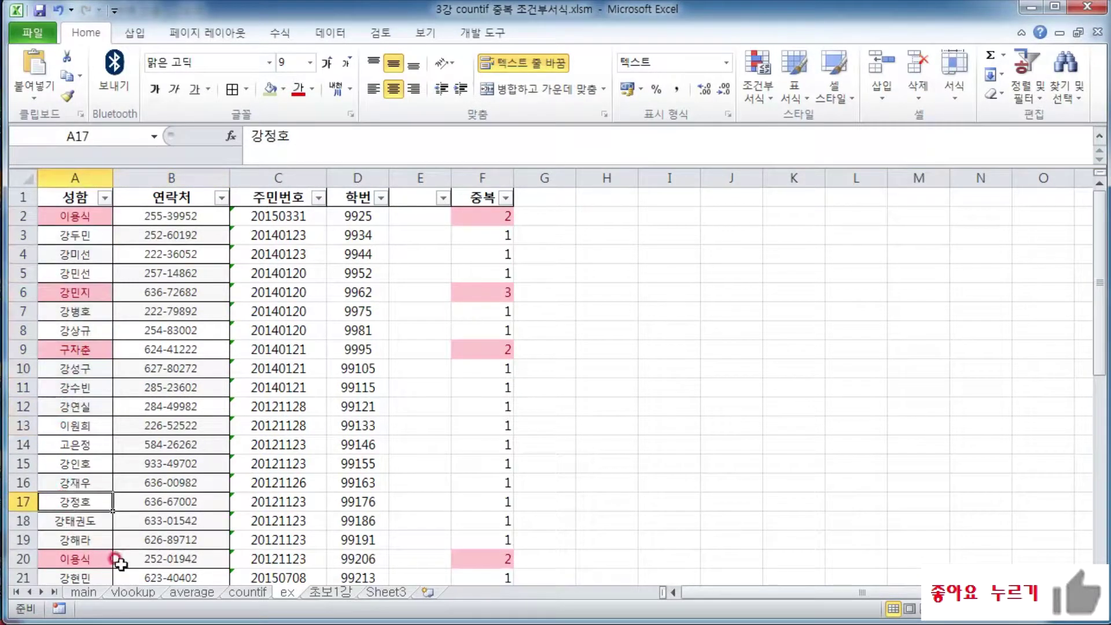
pyautogui.click(489, 219)
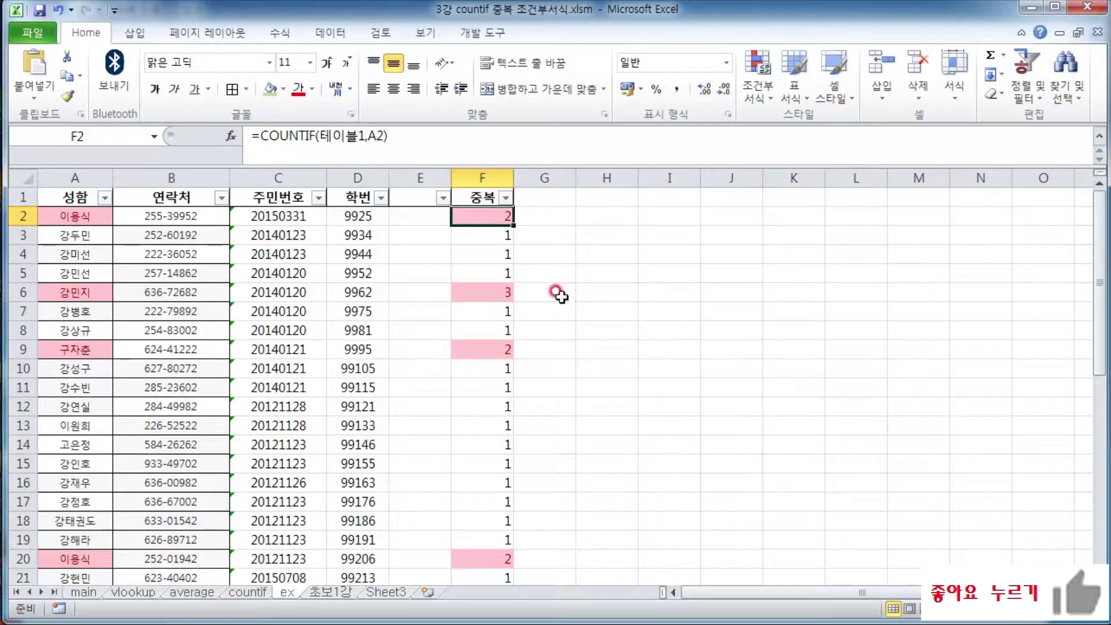
pyautogui.moveTo(496, 219); pyautogui.dragTo(489, 555)
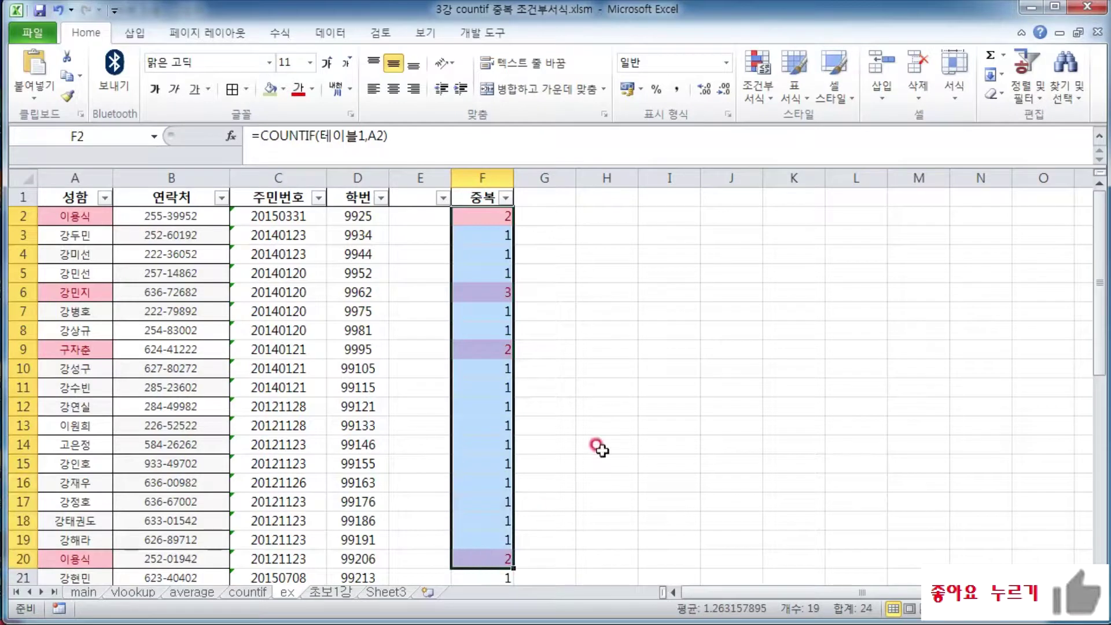
pyautogui.click(579, 402)
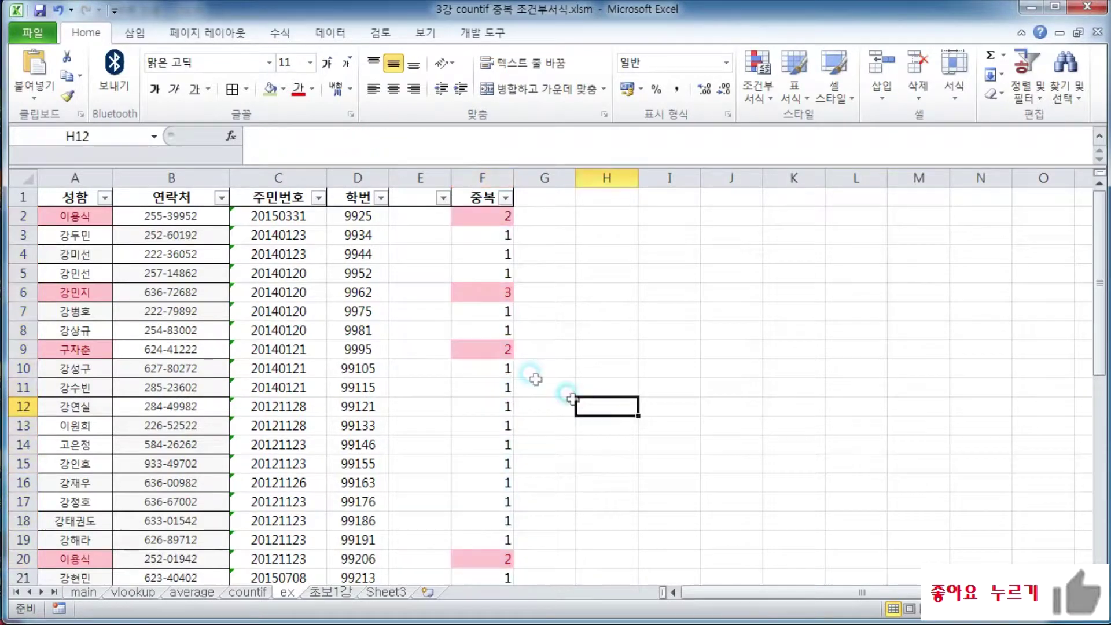
pyautogui.click(499, 219)
pyautogui.click(496, 292)
pyautogui.click(496, 349)
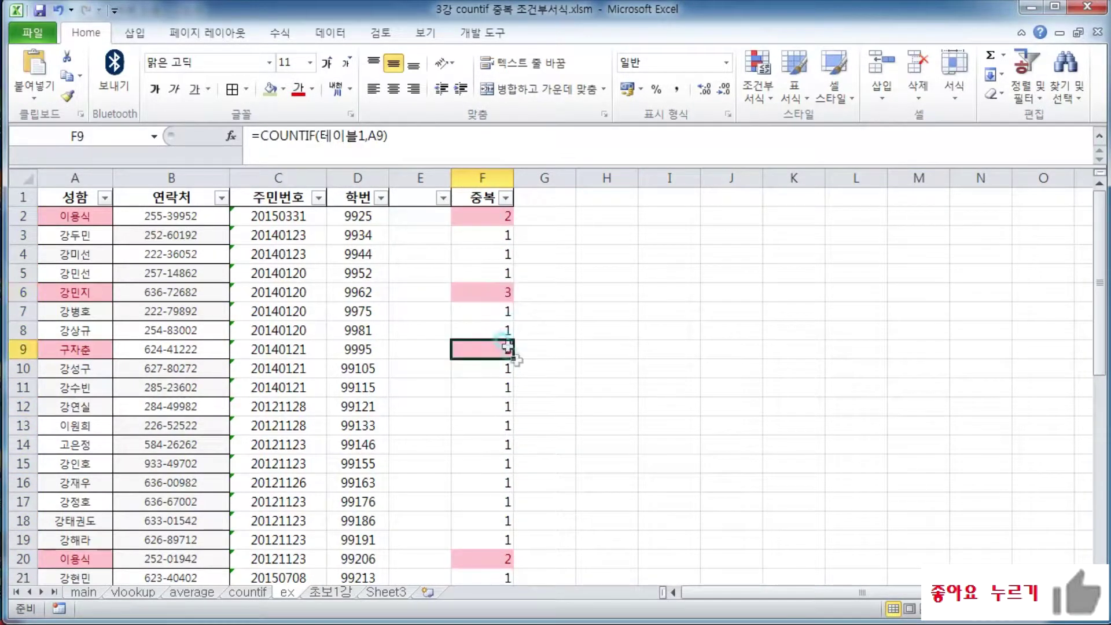
pyautogui.click(496, 558)
pyautogui.click(578, 426)
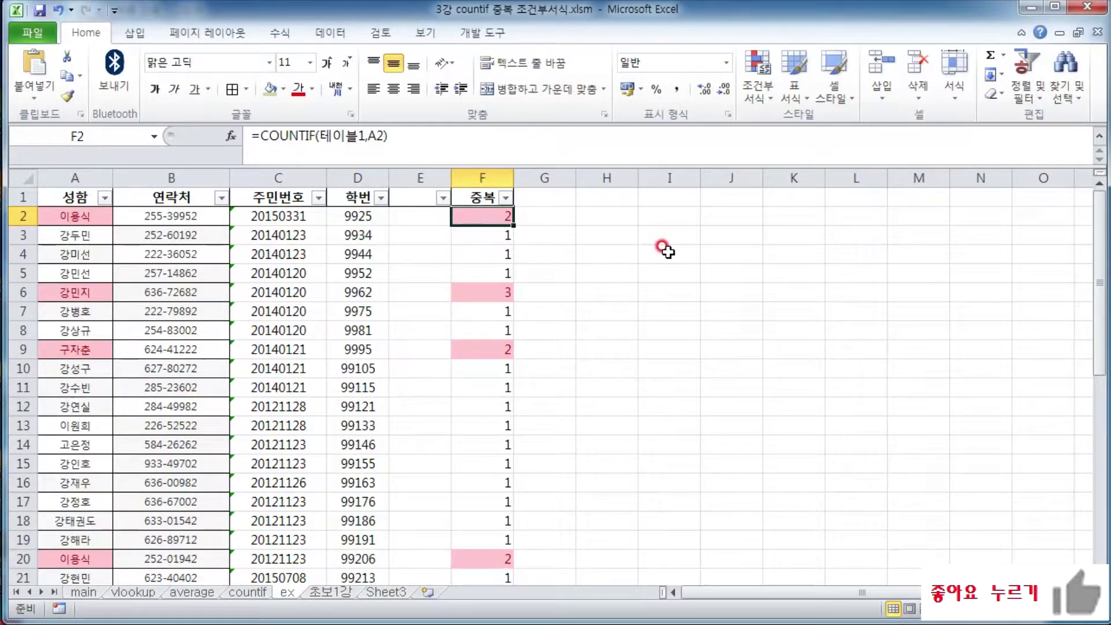
# Apply a Greater Than 1 highlight rule to the column F counts down to row 38
pyautogui.hotkey('ctrl', 'shift', 'Down')
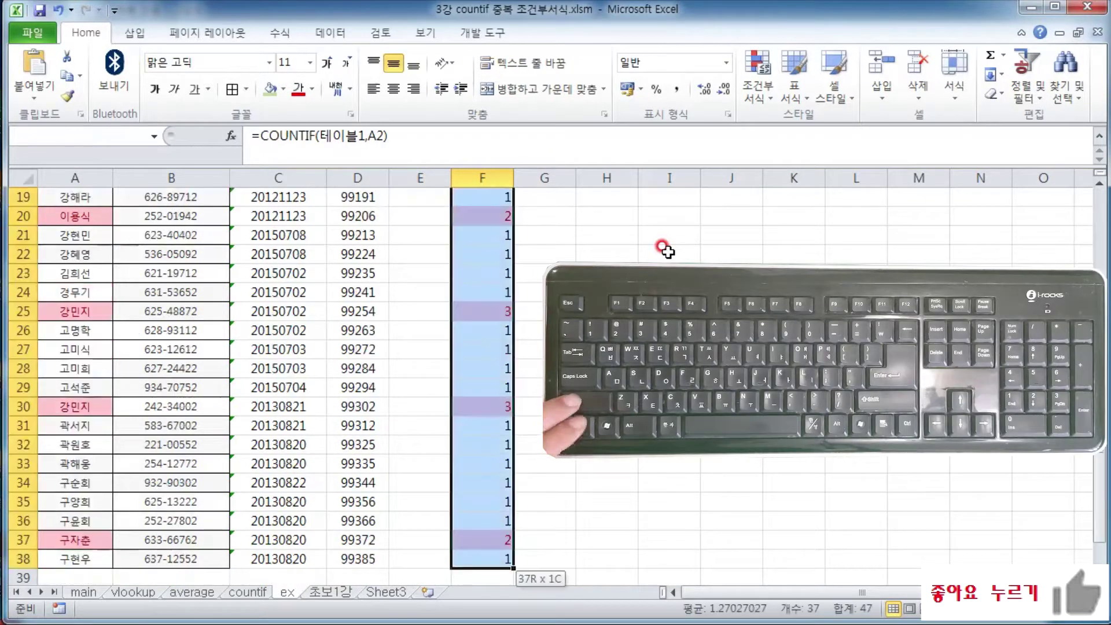
pyautogui.click(758, 76)
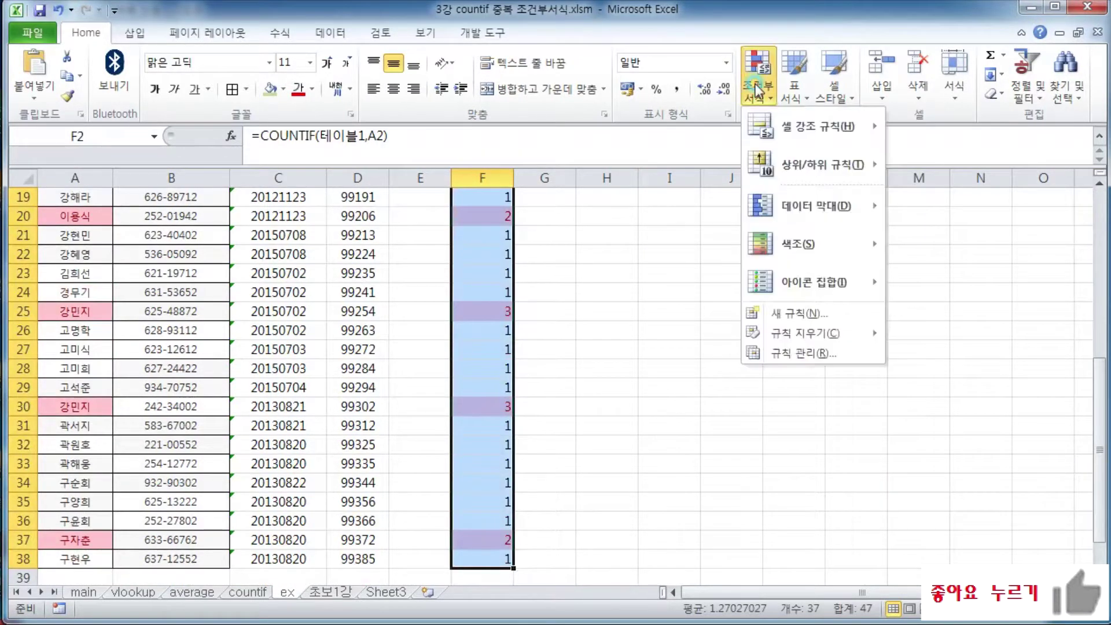
pyautogui.moveTo(810, 127)
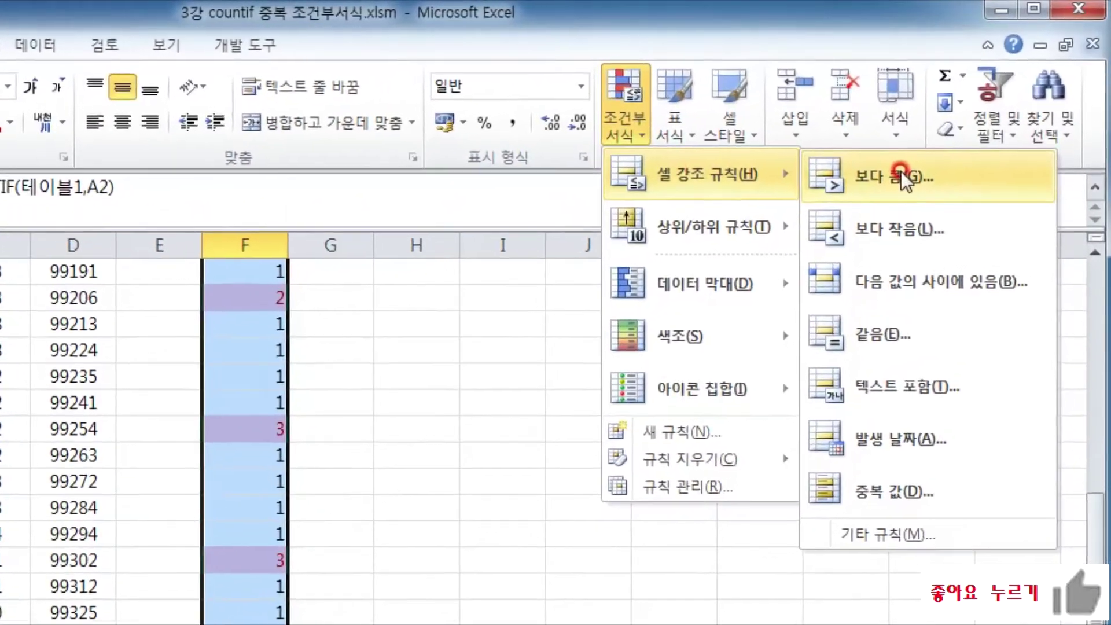
pyautogui.click(900, 173)
pyautogui.click(407, 396)
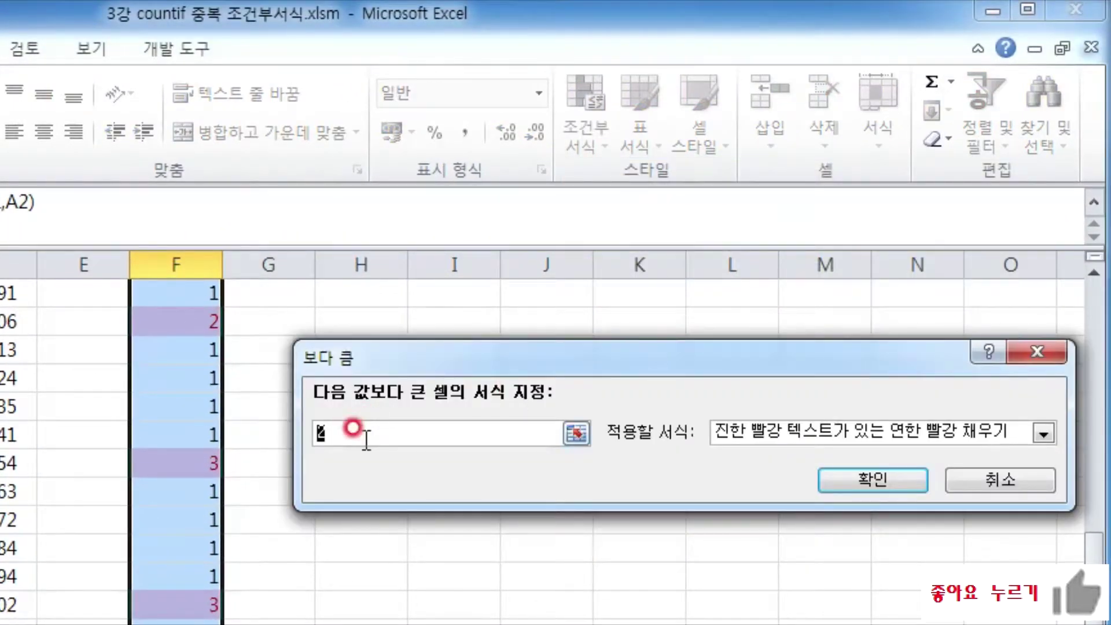
pyautogui.click(366, 439)
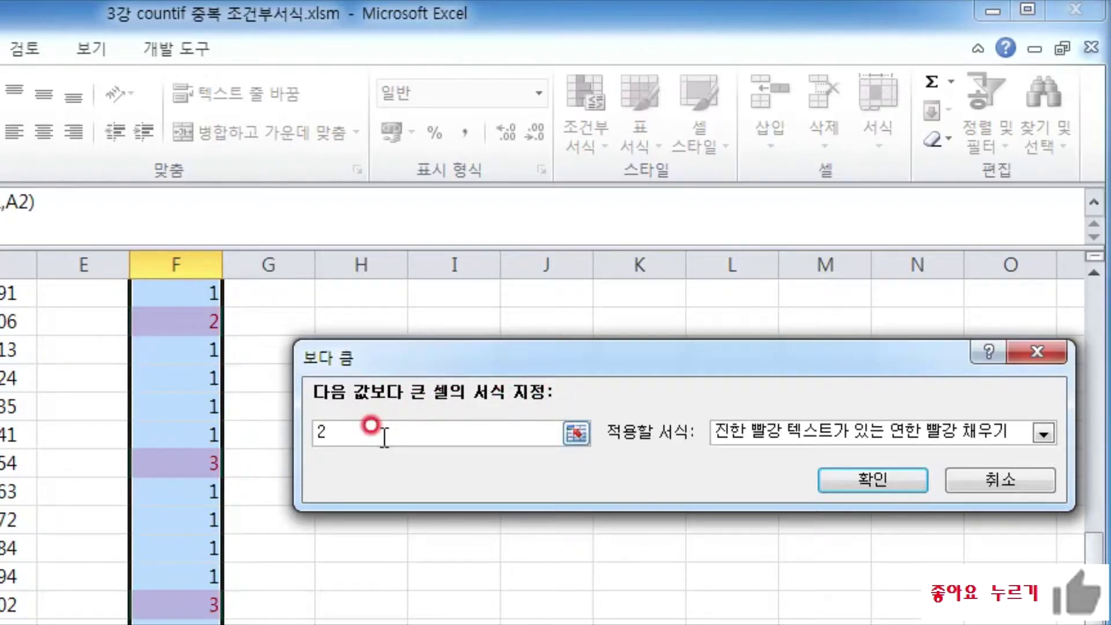
pyautogui.moveTo(355, 438); pyautogui.dragTo(305, 443)
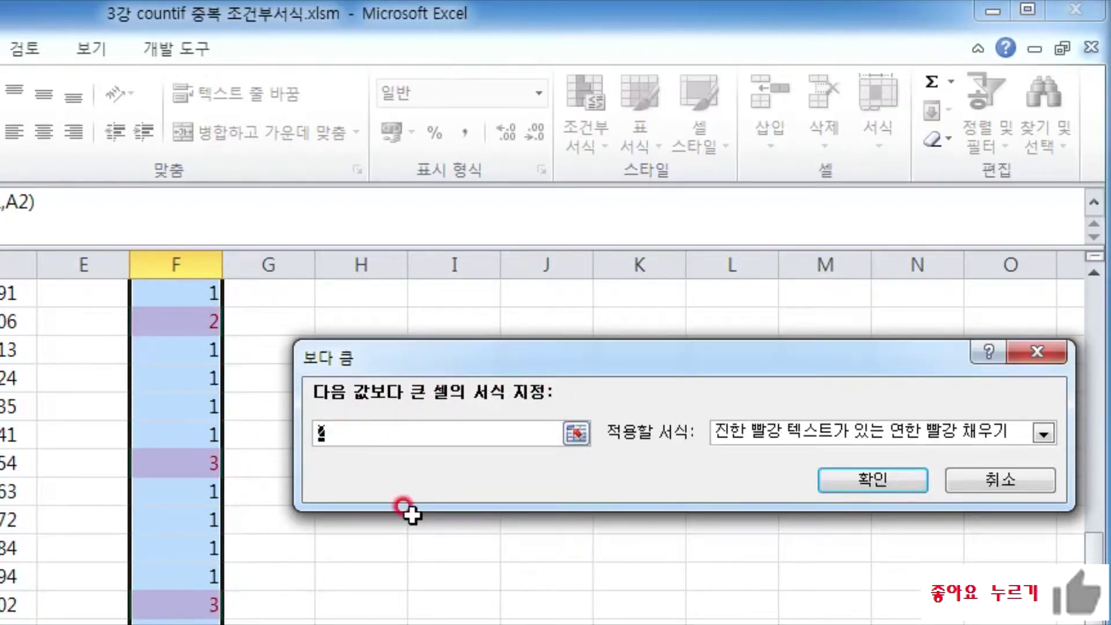
pyautogui.write('1')
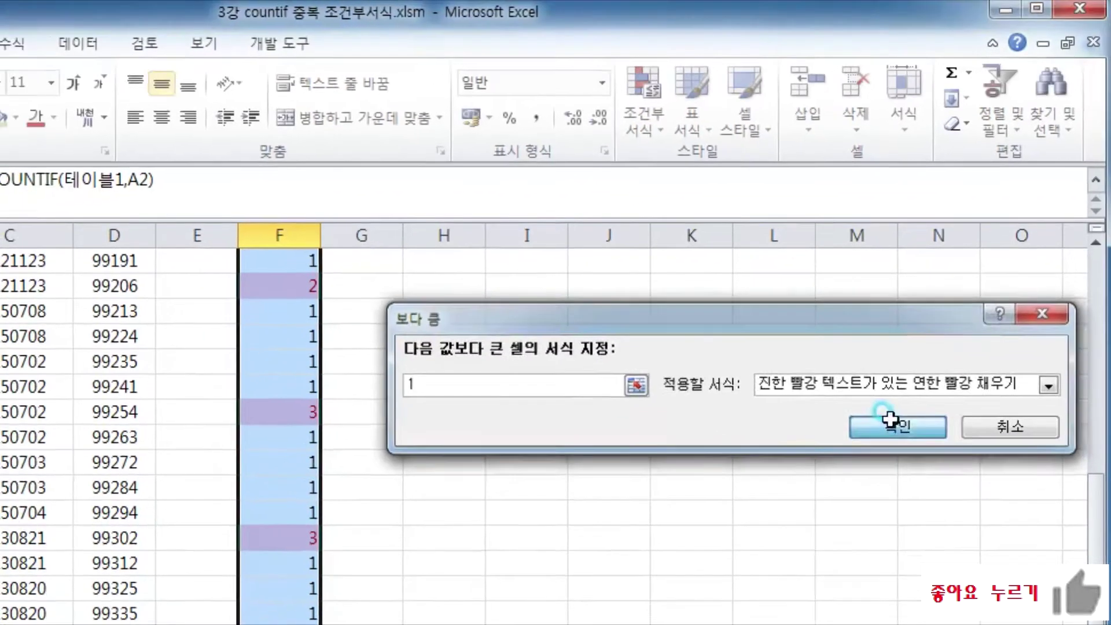
pyautogui.click(866, 480)
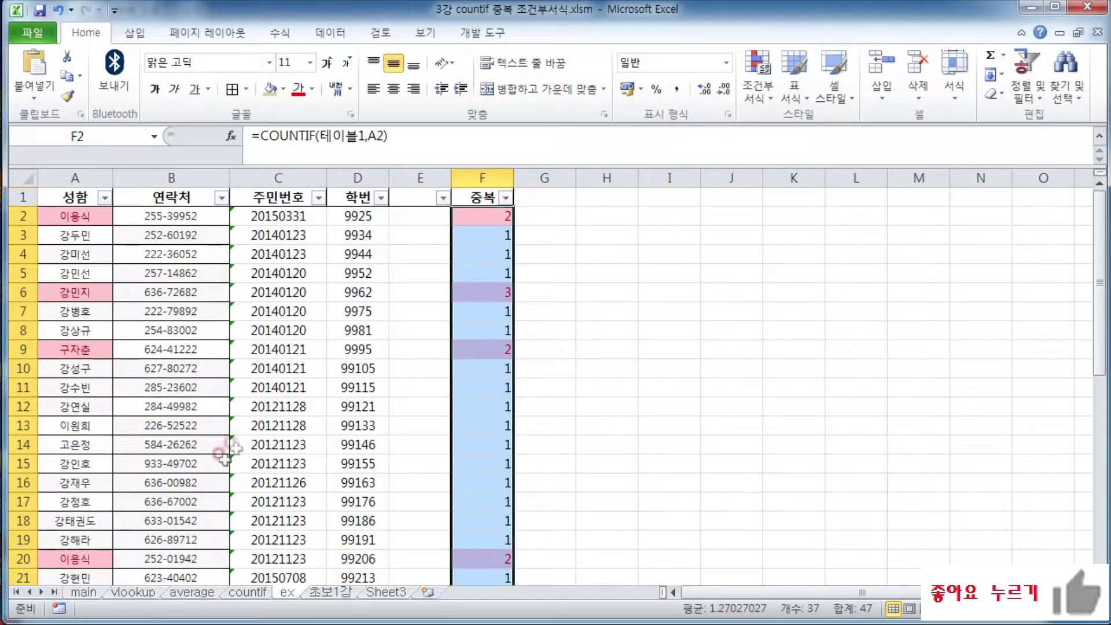
pyautogui.click(247, 591)
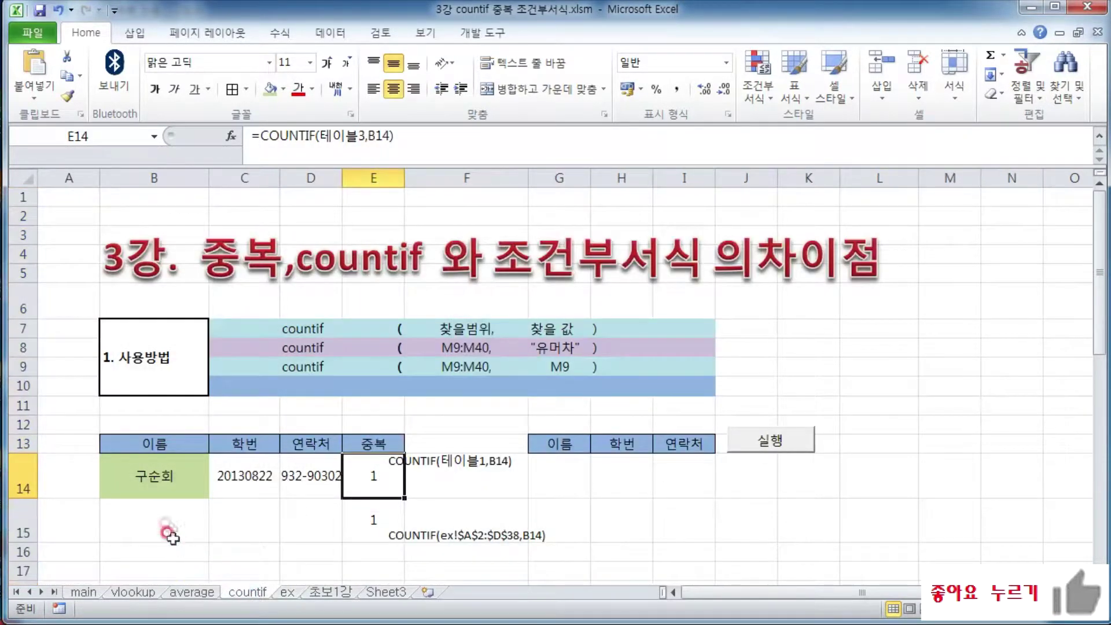
pyautogui.click(558, 476)
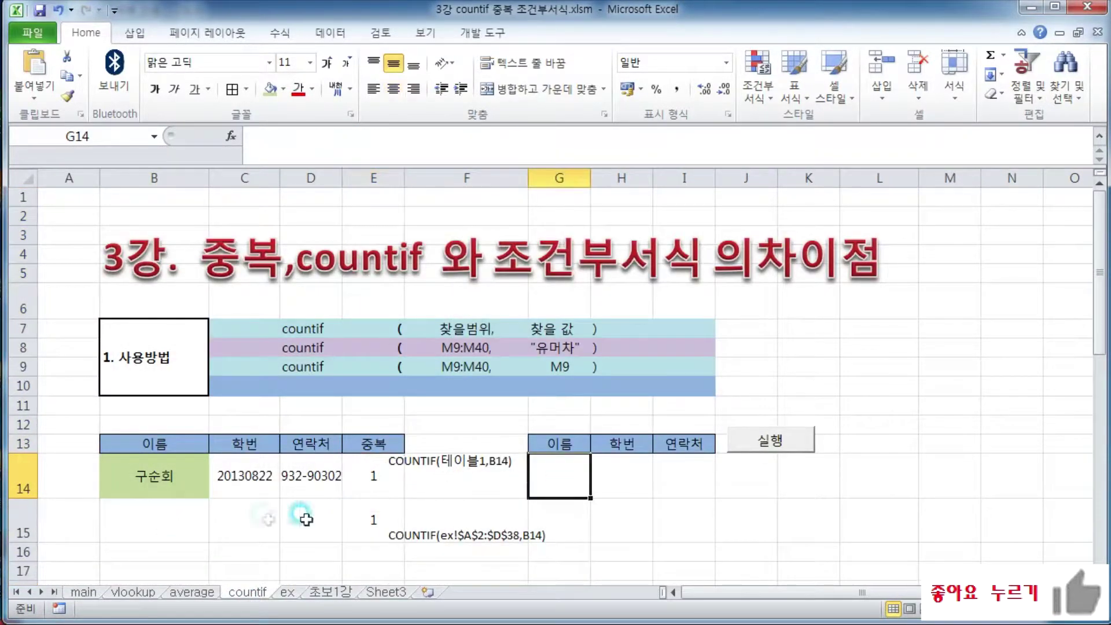
pyautogui.click(287, 591)
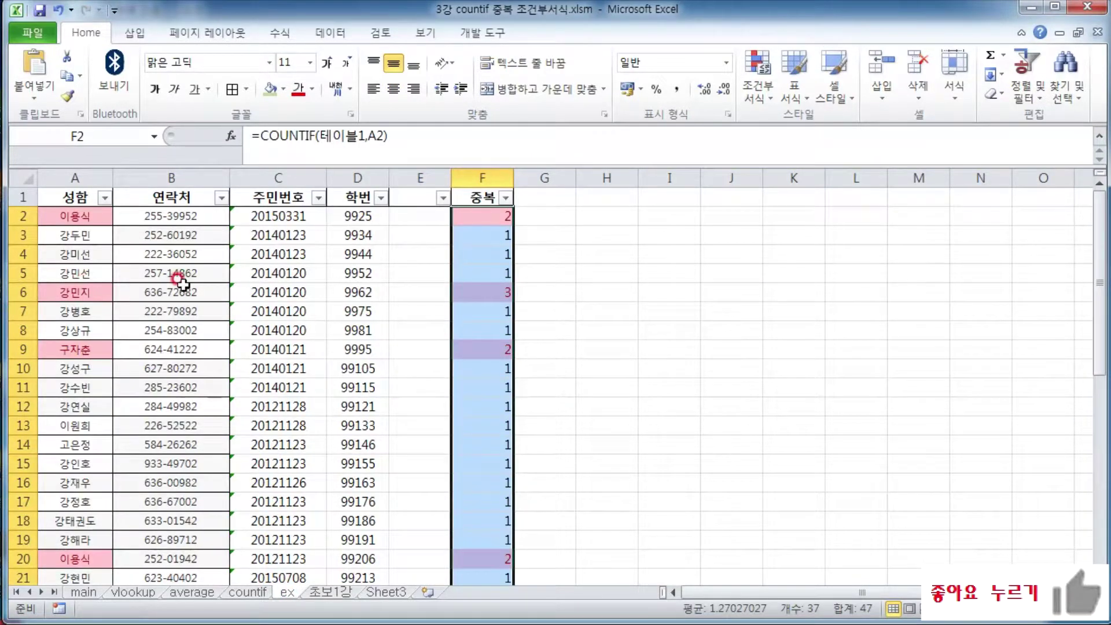
pyautogui.click(52, 291)
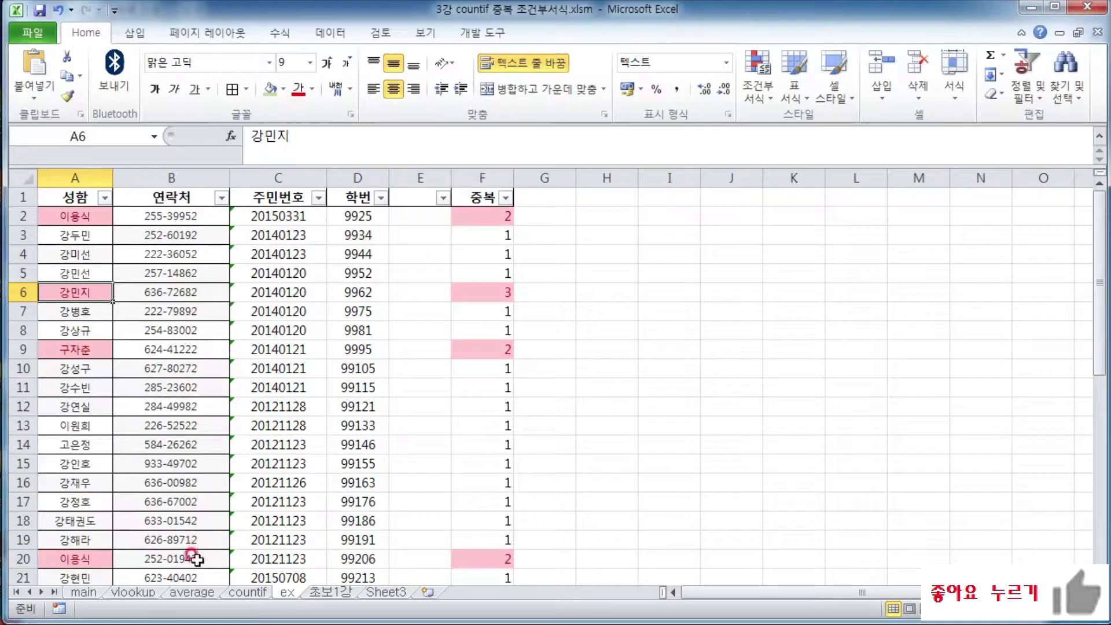
pyautogui.click(234, 596)
pyautogui.click(154, 480)
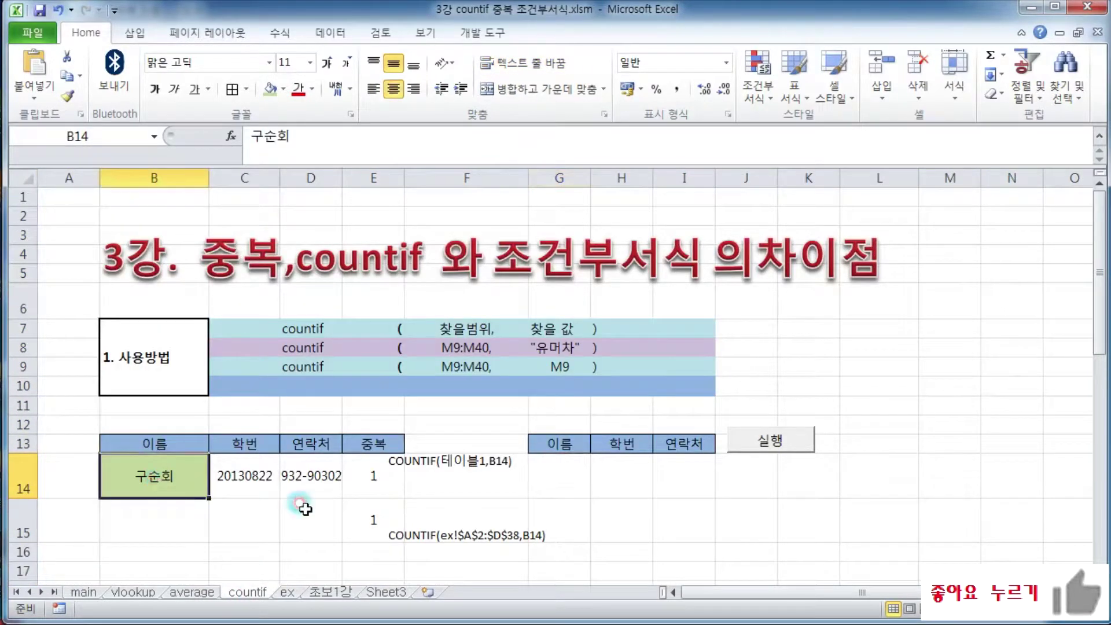
pyautogui.write('강ㅁㅣㄴ지')
pyautogui.press('Return')
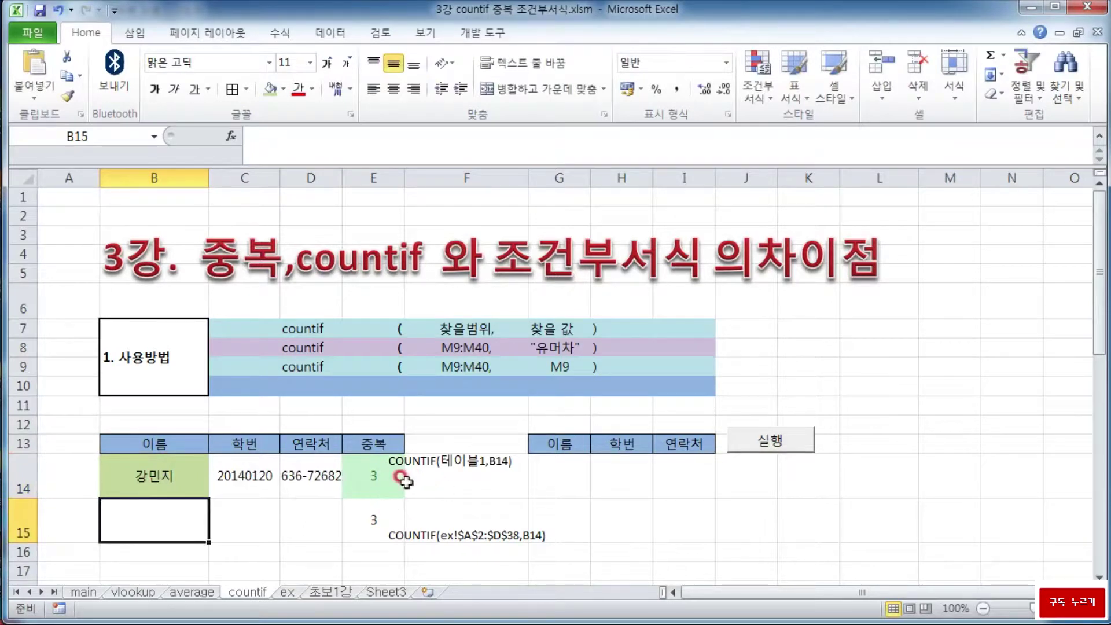
pyautogui.click(372, 479)
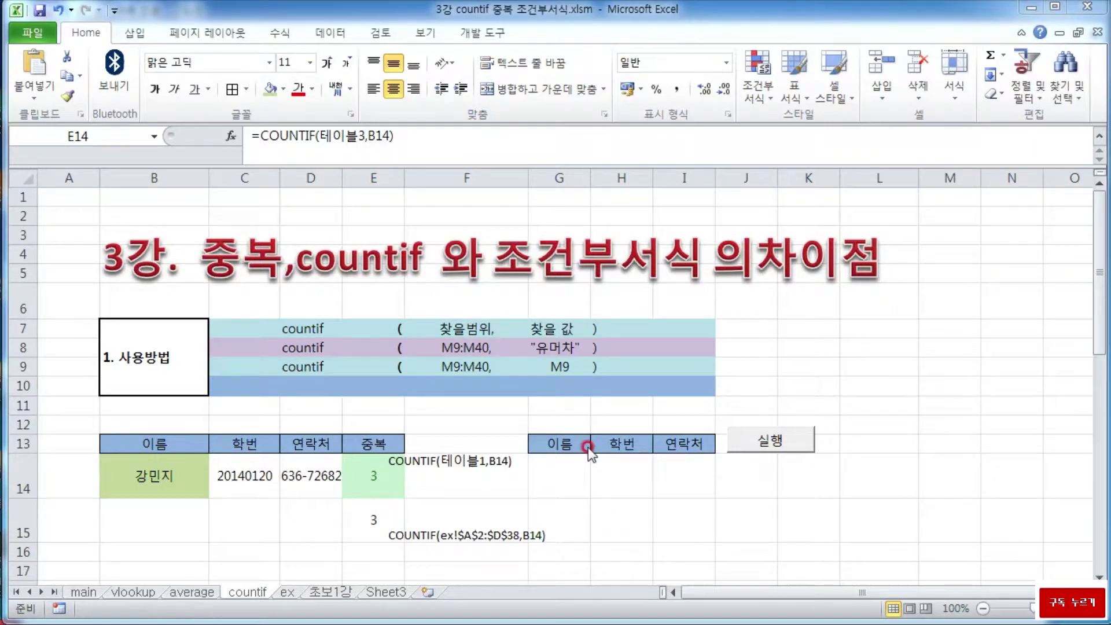
# Select the ex sheet table and compare the duplicate counts in F33, F5, F6 and F8
pyautogui.click(287, 591)
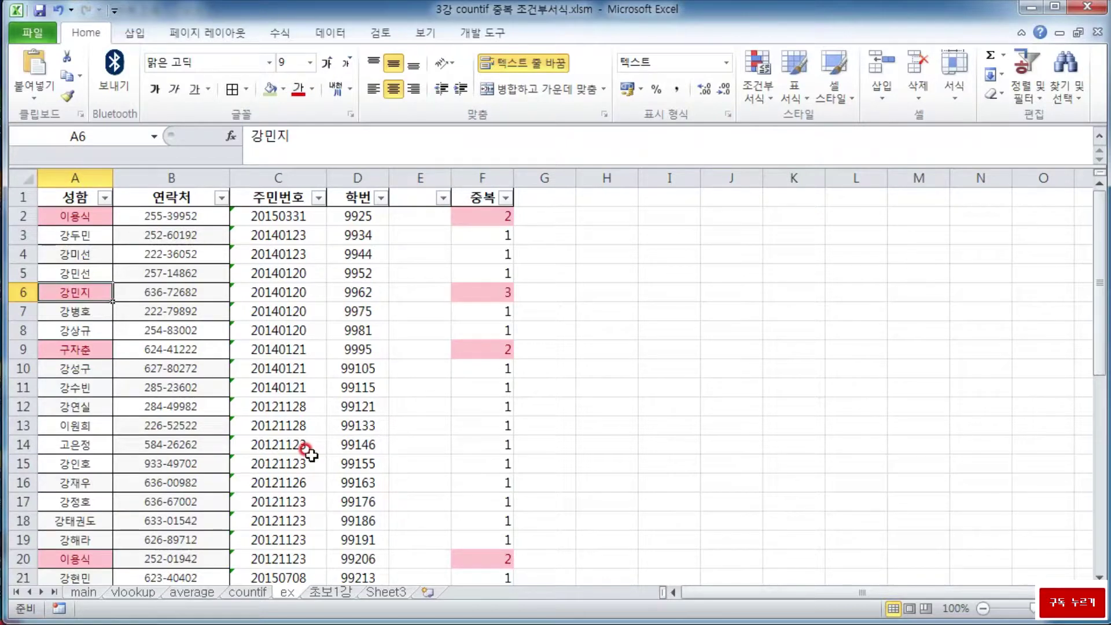
pyautogui.click(86, 217)
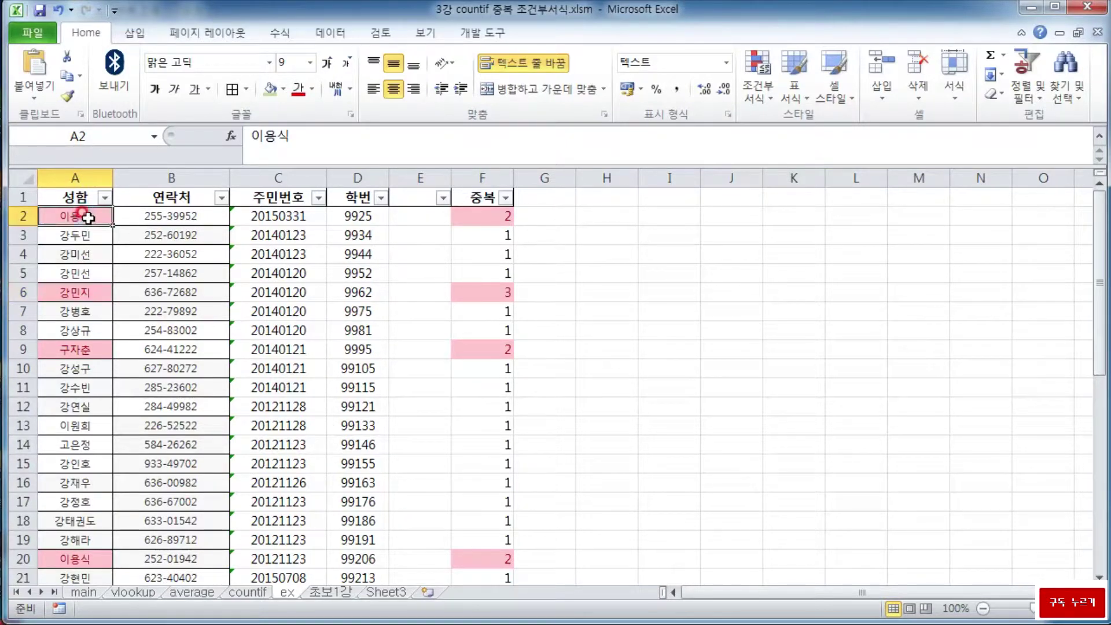
pyautogui.hotkey('shift', 'Right')
pyautogui.hotkey('shift', 'Right')
pyautogui.hotkey('shift', 'Right')
pyautogui.hotkey('ctrl', 'shift', 'Down')
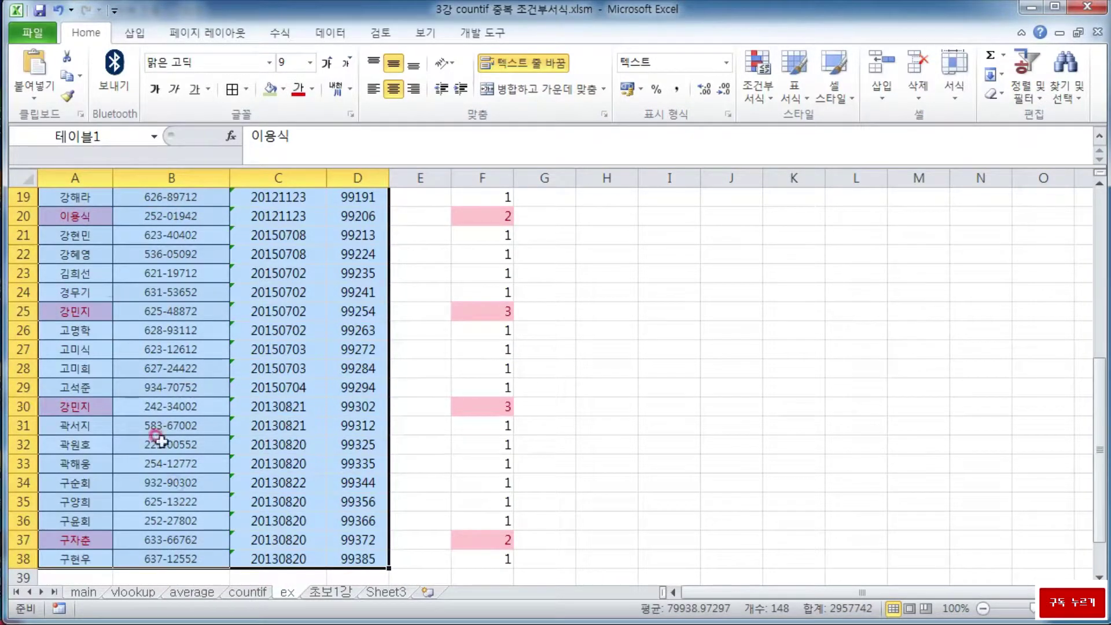
pyautogui.click(497, 462)
pyautogui.scroll(5, 490, 512)
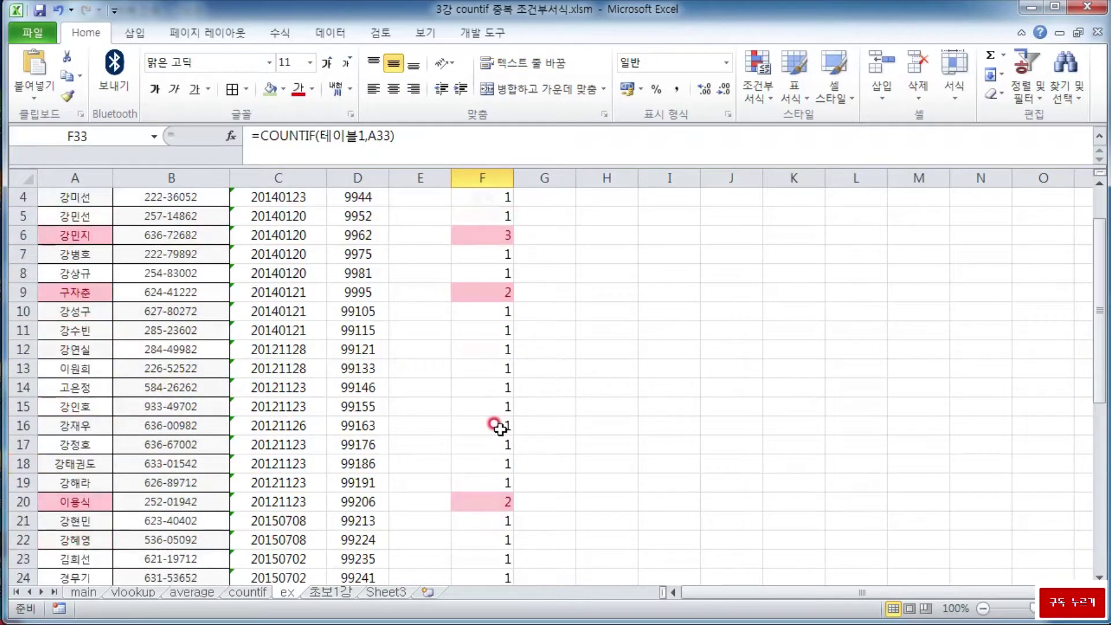
pyautogui.scroll(1, 489, 425)
pyautogui.click(498, 272)
pyautogui.click(498, 292)
pyautogui.click(495, 331)
pyautogui.click(248, 593)
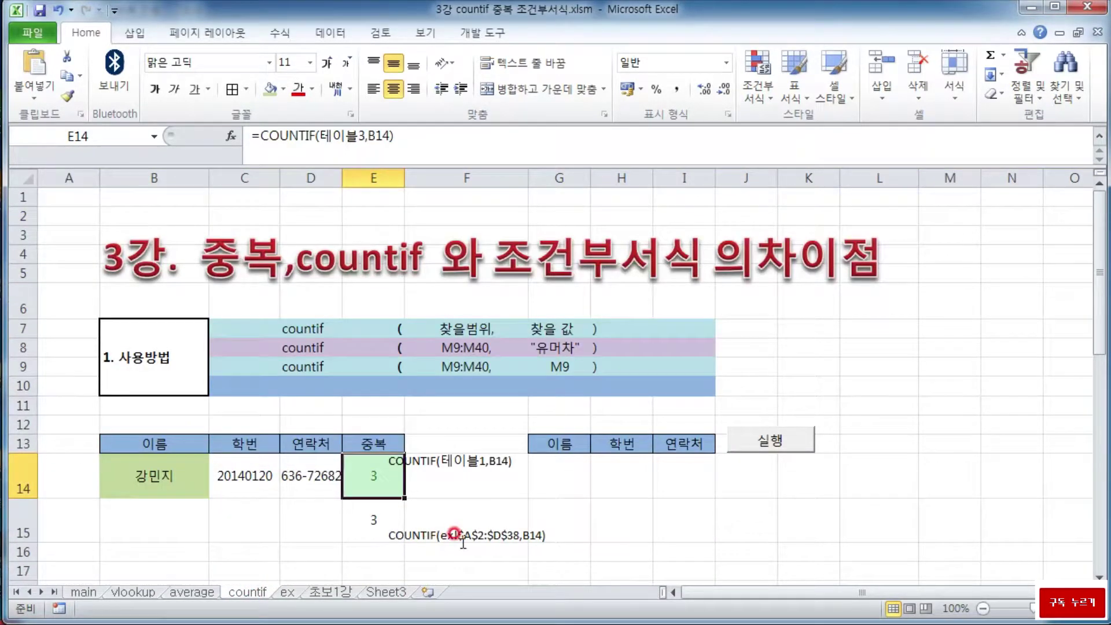
# Select D15 and E14 on the countif sheet, then return to the ex sheet's highlighted counts
pyautogui.click(336, 525)
pyautogui.click(362, 491)
pyautogui.click(289, 592)
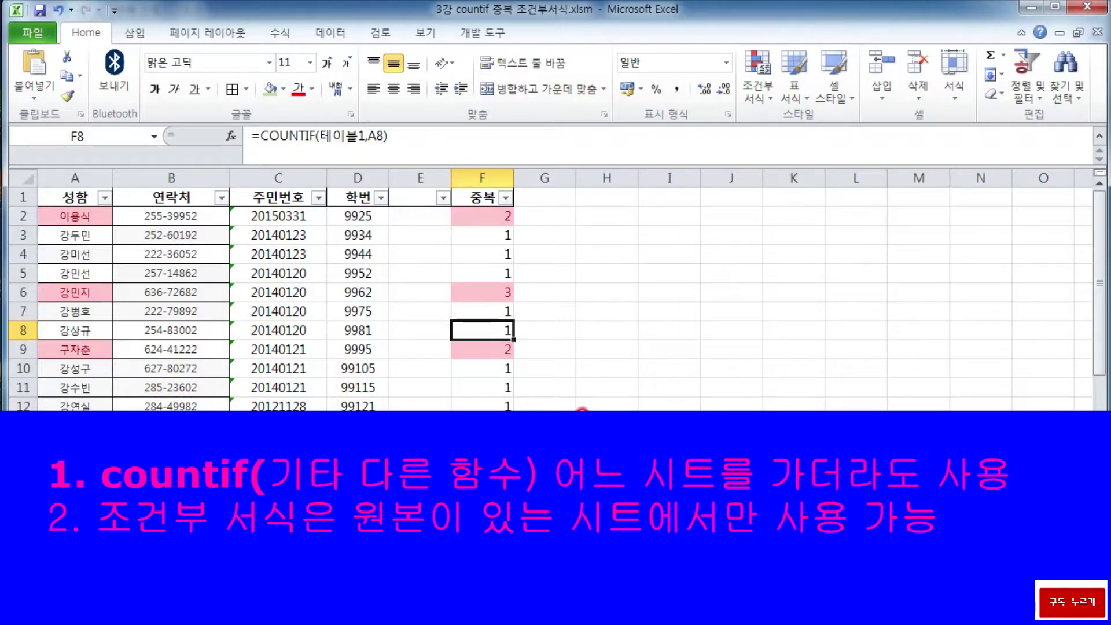
# Select D12 on the ex sheet, then switch to the countif sheet showing both counts of 3
pyautogui.click(357, 406)
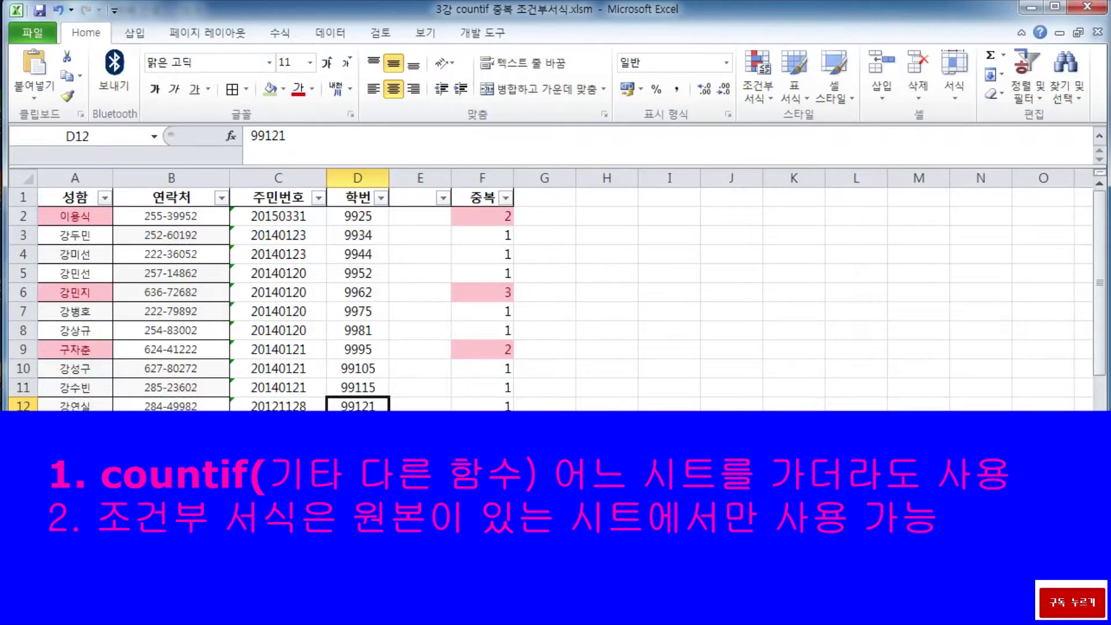
pyautogui.click(247, 592)
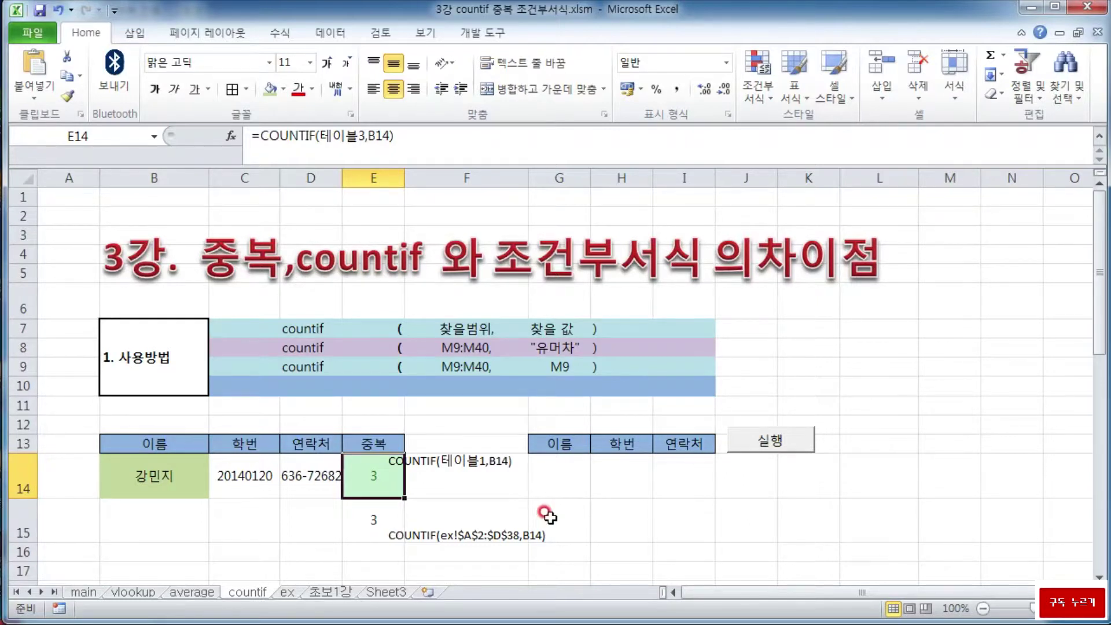
pyautogui.click(399, 450)
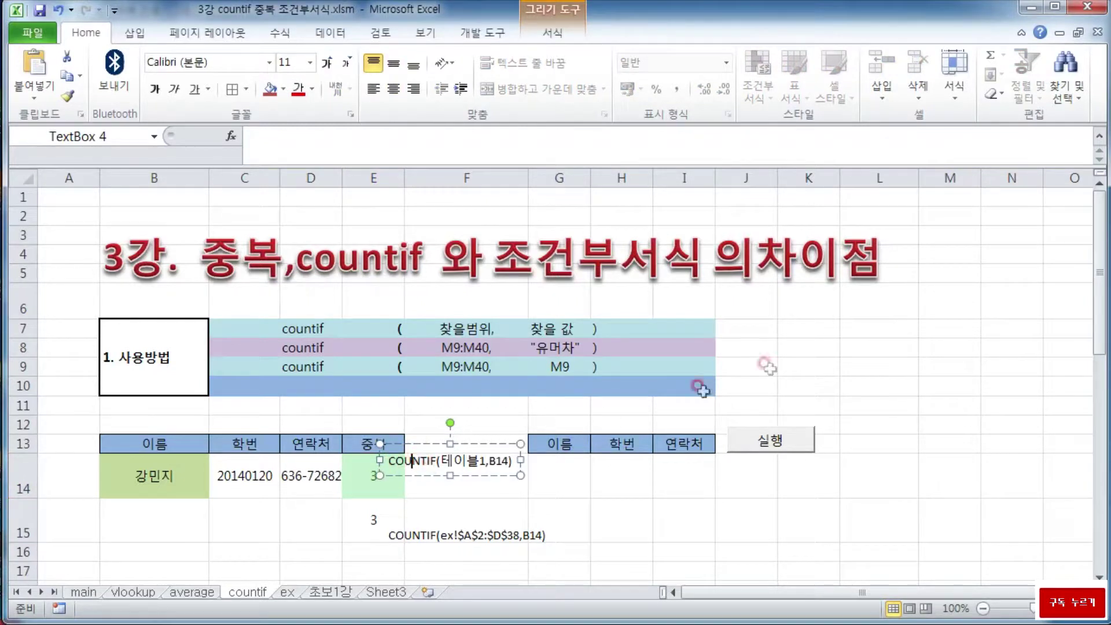
pyautogui.click(564, 487)
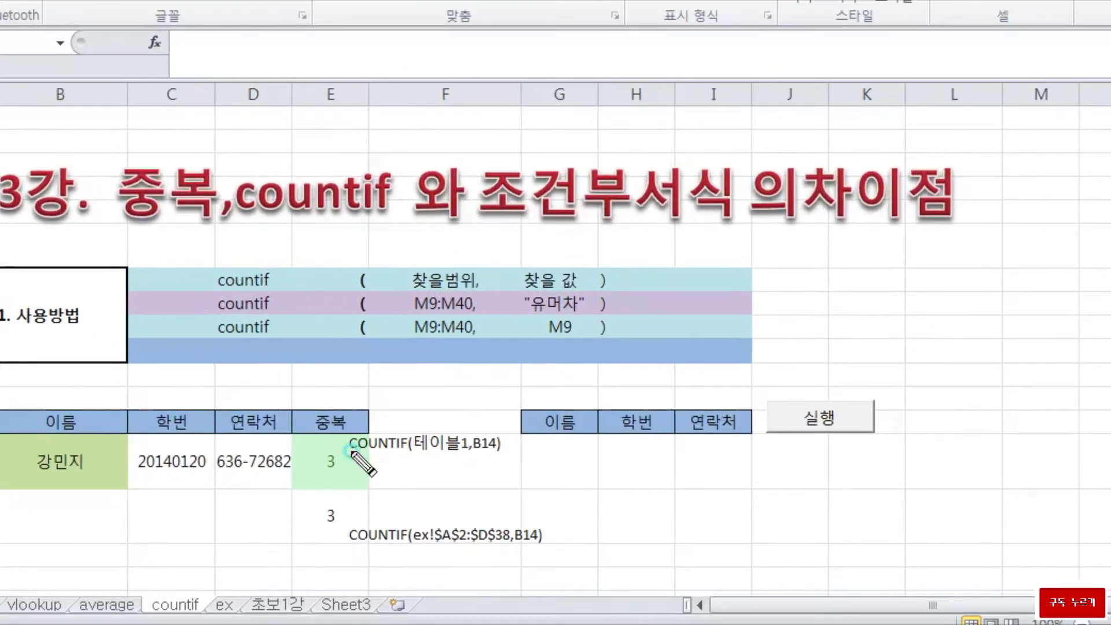
pyautogui.moveTo(390, 468); pyautogui.dragTo(447, 466)
pyautogui.moveTo(380, 426); pyautogui.dragTo(406, 427)
pyautogui.moveTo(330, 428)
pyautogui.mouseDown()
pyautogui.moveTo(324, 460)
pyautogui.moveTo(282, 450)
pyautogui.moveTo(292, 470)
pyautogui.mouseUp()
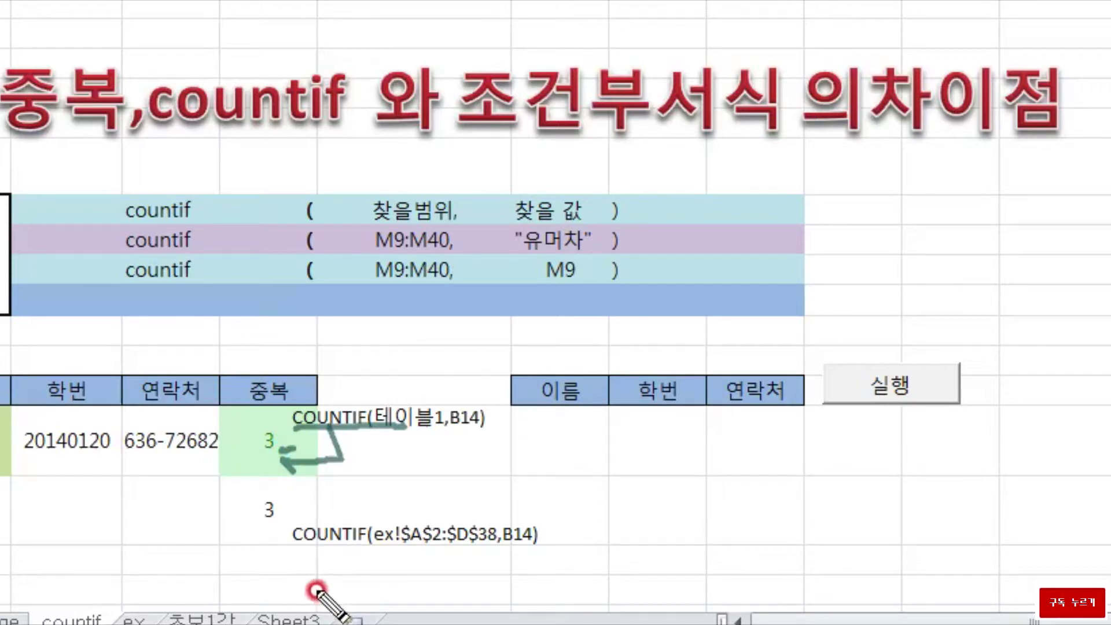
pyautogui.moveTo(312, 551)
pyautogui.mouseDown()
pyautogui.moveTo(285, 589)
pyautogui.moveTo(247, 523)
pyautogui.moveTo(271, 527)
pyautogui.mouseUp()
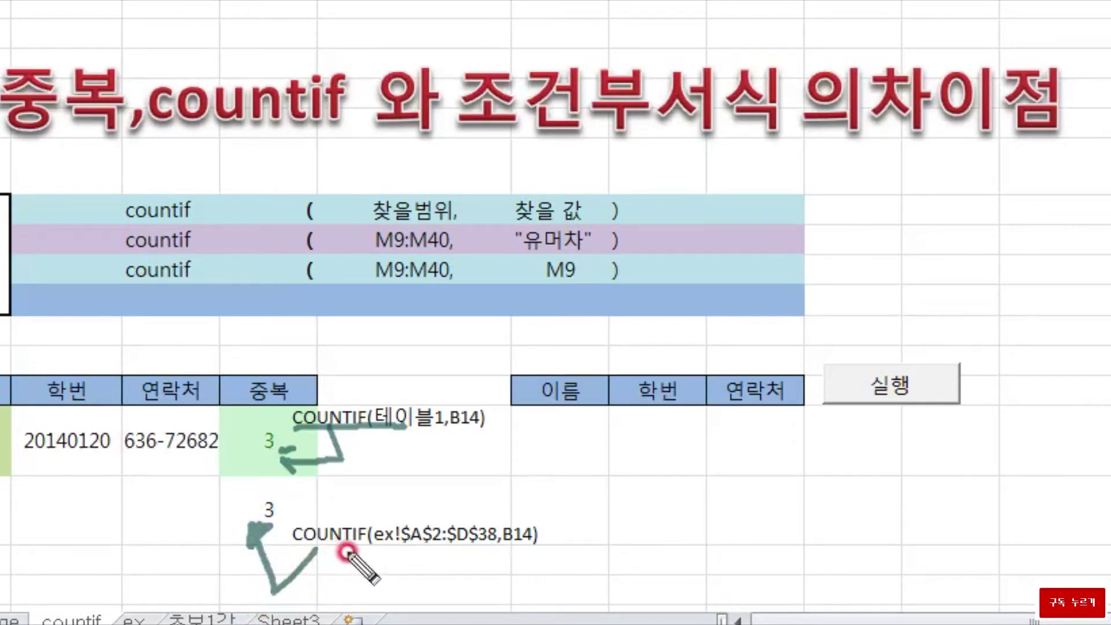
pyautogui.moveTo(403, 554)
pyautogui.mouseDown()
pyautogui.moveTo(403, 574)
pyautogui.moveTo(457, 544)
pyautogui.mouseUp()
pyautogui.click(404, 589)
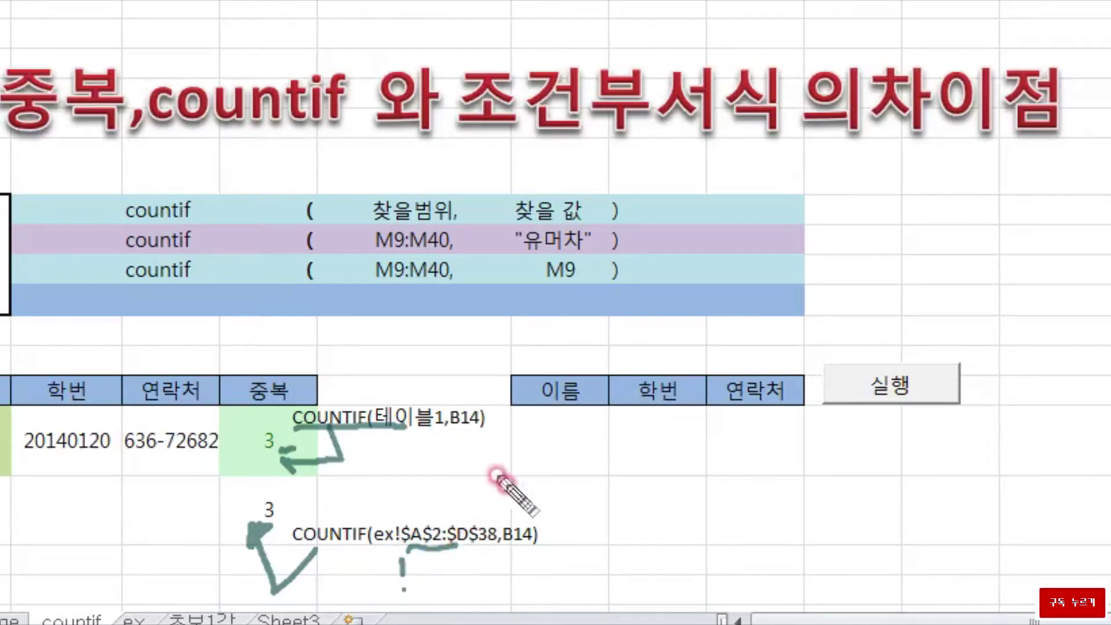
pyautogui.moveTo(428, 573); pyautogui.dragTo(454, 587)
pyautogui.moveTo(453, 568)
pyautogui.mouseDown()
pyautogui.moveTo(461, 562)
pyautogui.moveTo(458, 580)
pyautogui.mouseUp()
pyautogui.moveTo(475, 578)
pyautogui.mouseDown()
pyautogui.moveTo(463, 583)
pyautogui.moveTo(599, 576)
pyautogui.mouseUp()
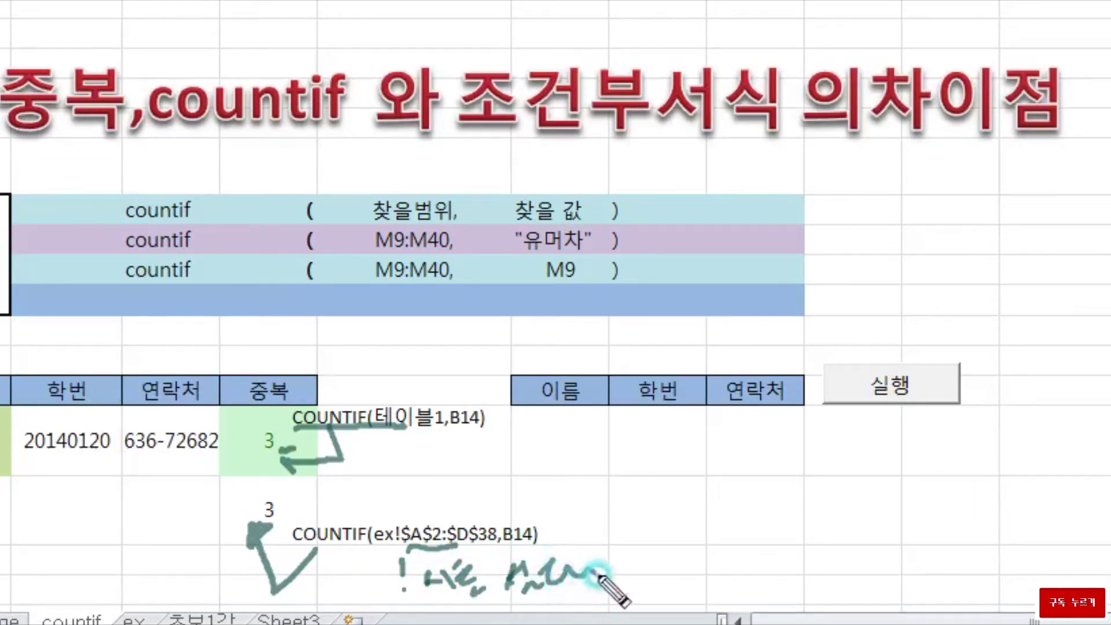
pyautogui.moveTo(373, 451)
pyautogui.mouseDown()
pyautogui.moveTo(386, 435)
pyautogui.moveTo(398, 446)
pyautogui.moveTo(391, 515)
pyautogui.moveTo(404, 496)
pyautogui.mouseUp()
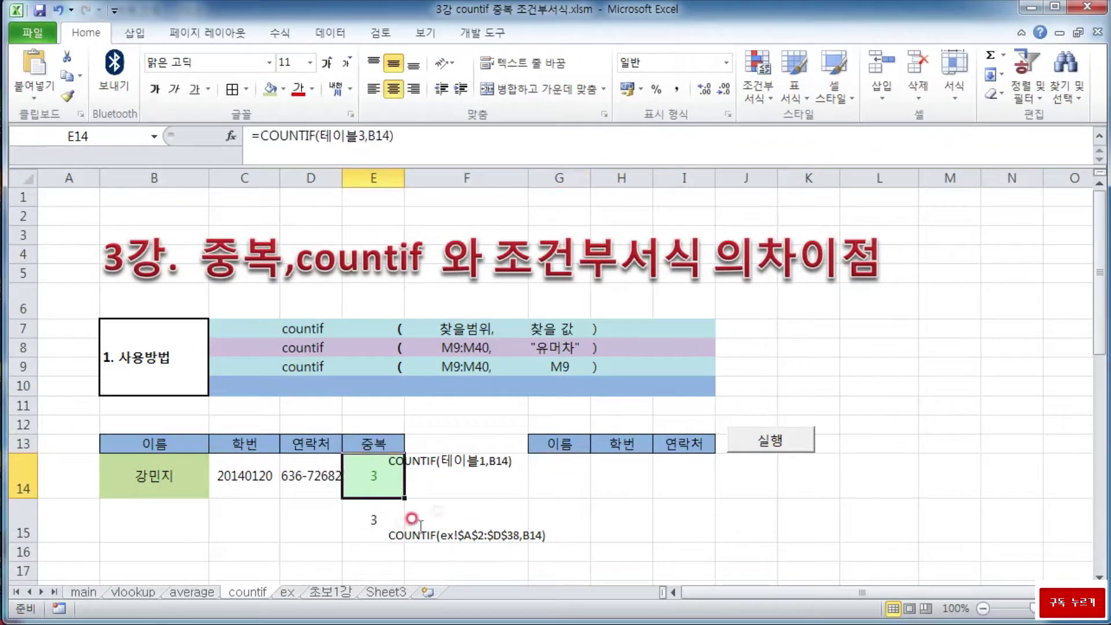
pyautogui.click(456, 516)
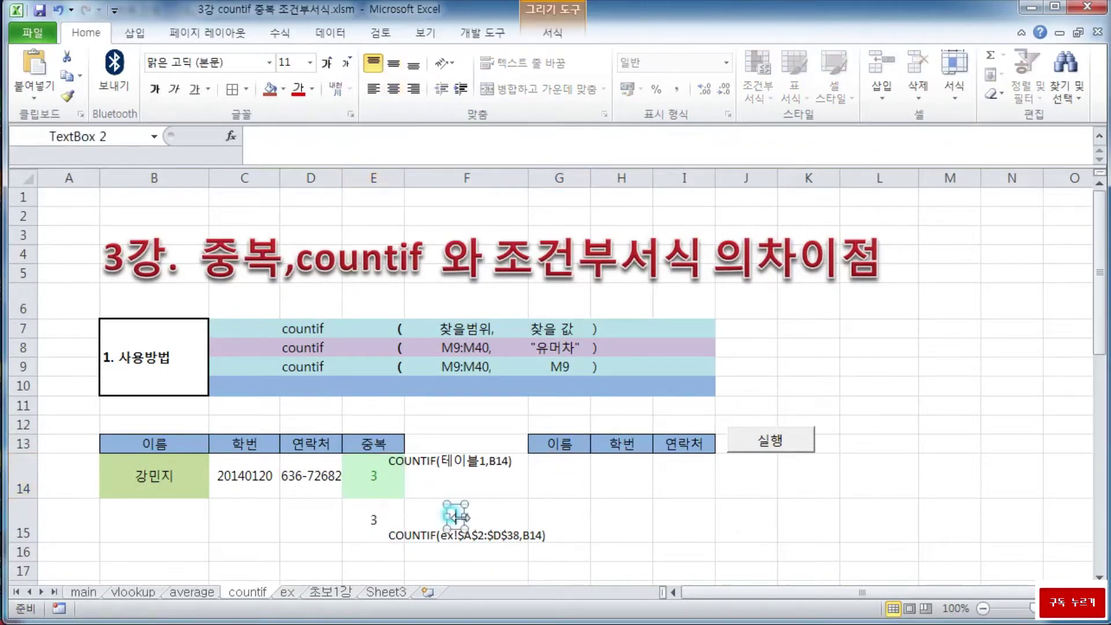
pyautogui.click(366, 511)
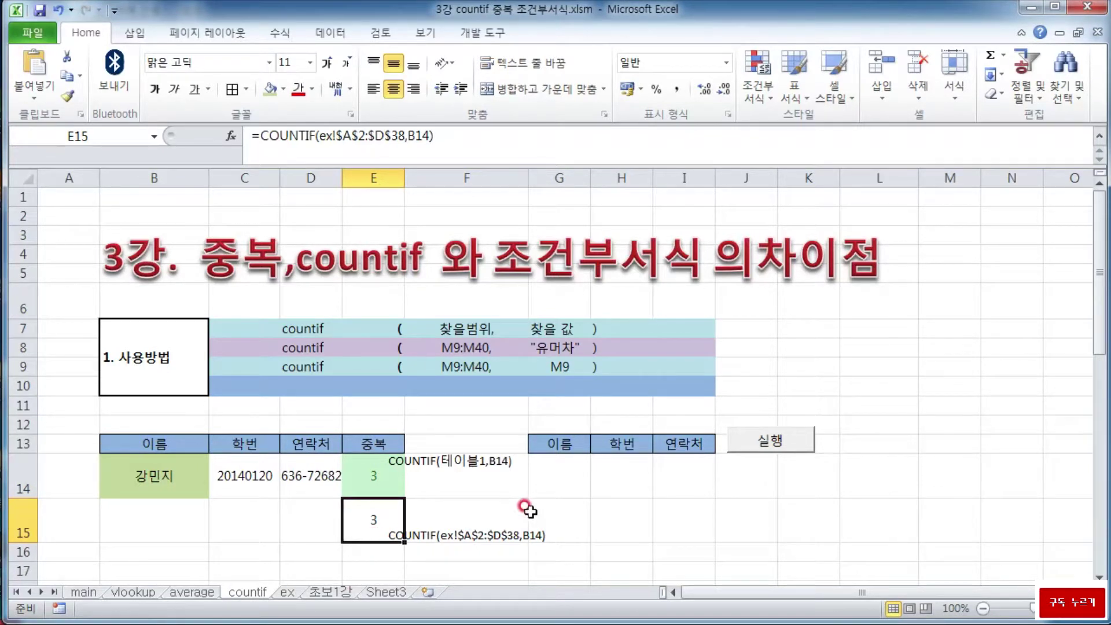
pyautogui.click(231, 511)
pyautogui.write('=')
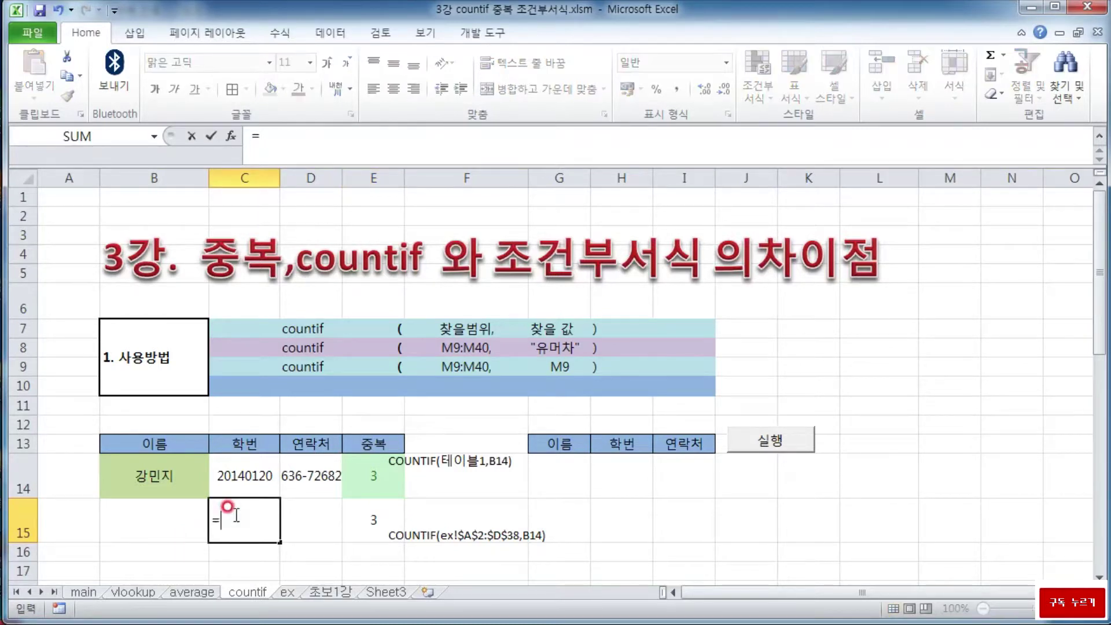
pyautogui.write('ㅑㅜㅇㄷ')
pyautogui.press('BackSpace')
pyautogui.press('BackSpace')
pyautogui.press('BackSpace')
pyautogui.press('BackSpace')
pyautogui.write('i')
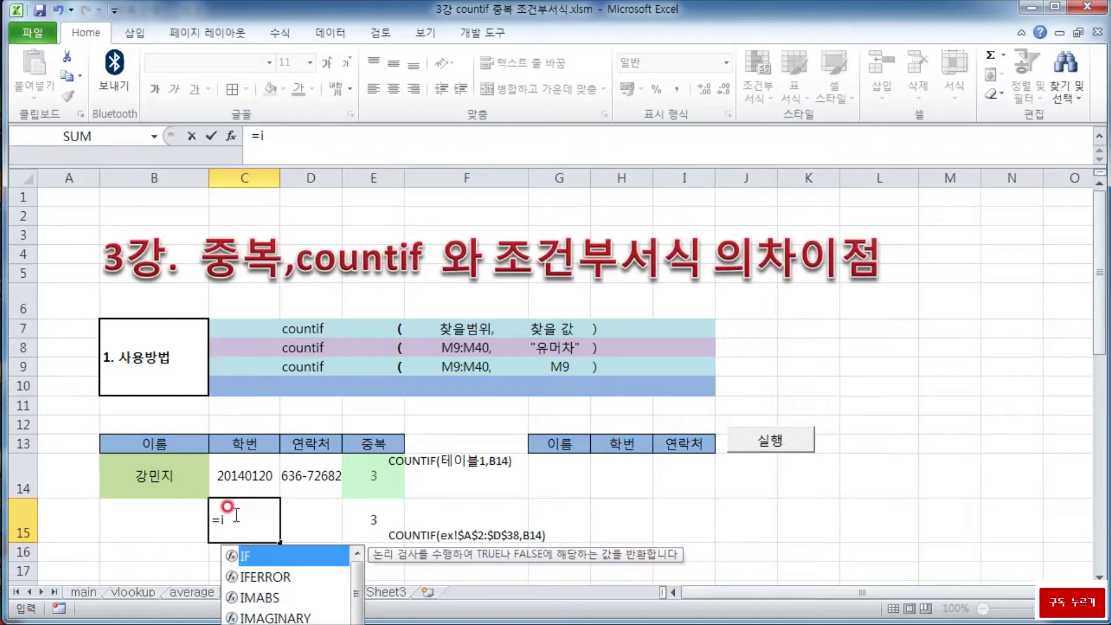
pyautogui.write('ndex')
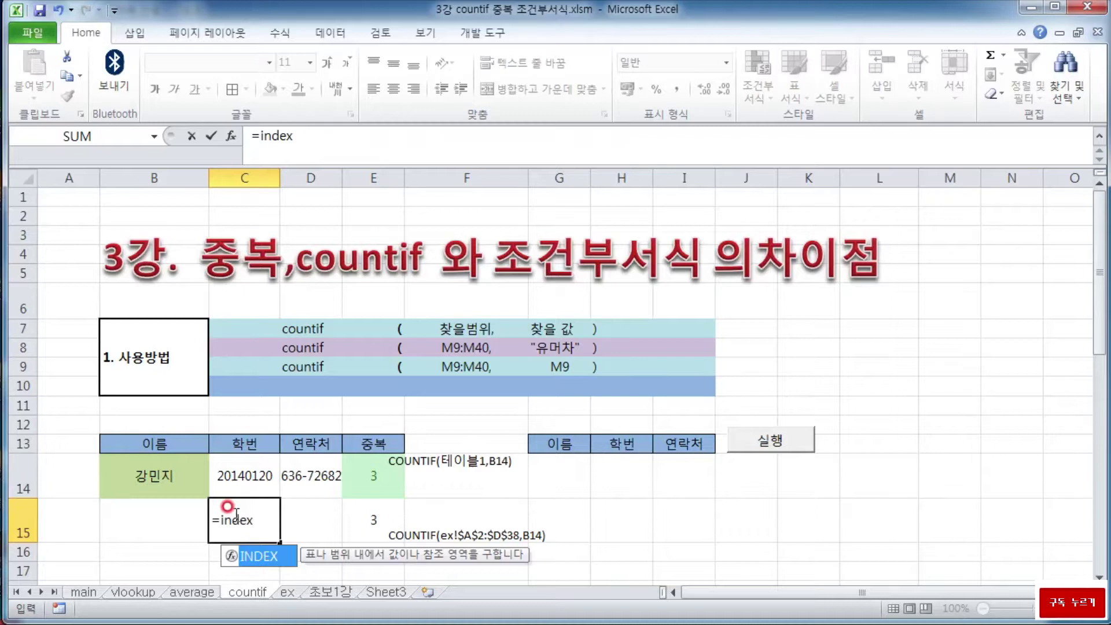
pyautogui.write('(')
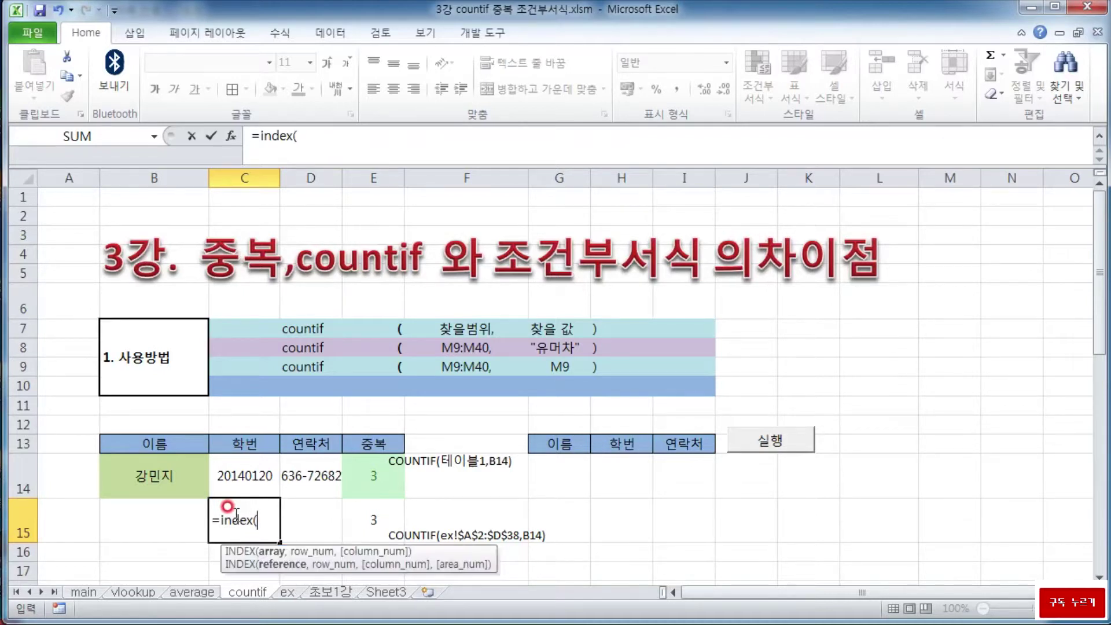
pyautogui.press('BackSpace')
pyautogui.press('BackSpace')
pyautogui.press('BackSpace')
pyautogui.press('BackSpace')
pyautogui.press('BackSpace')
pyautogui.press('BackSpace')
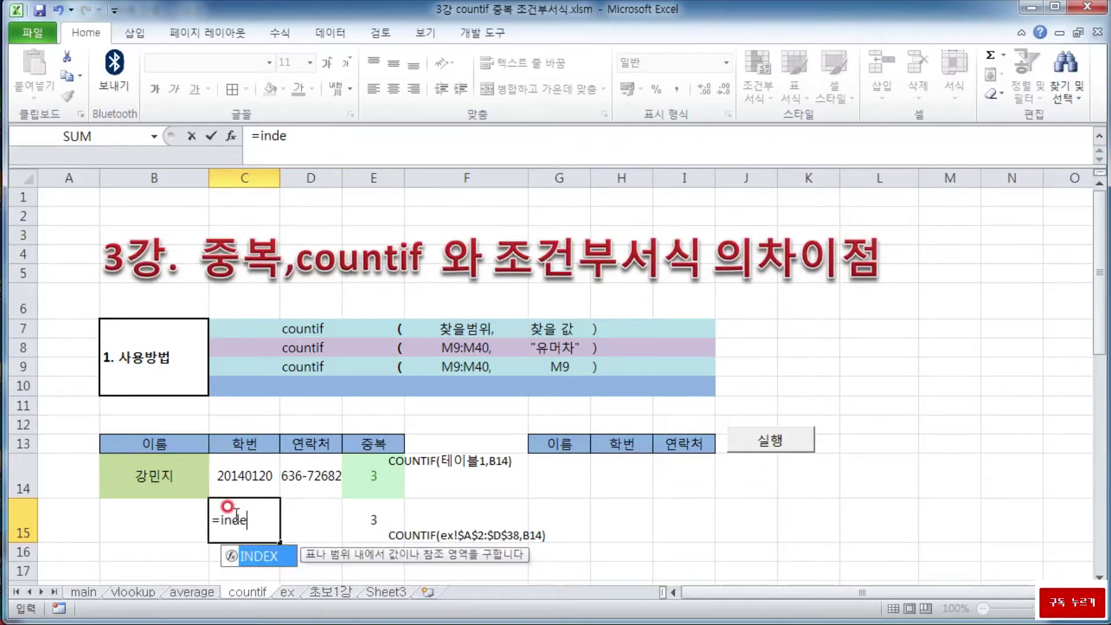
pyautogui.write('mat')
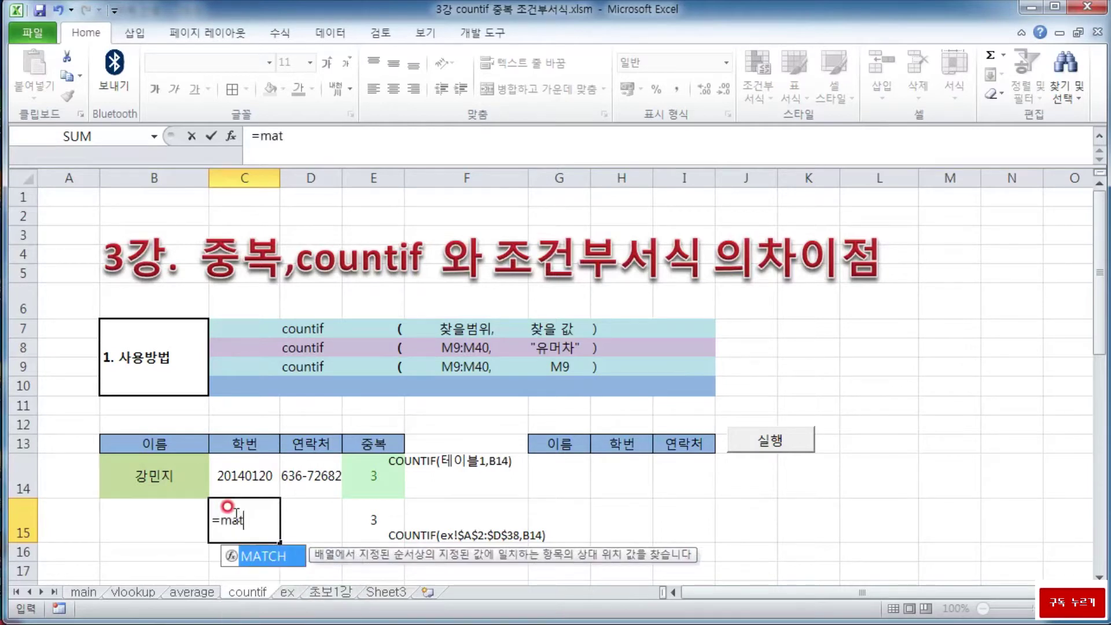
pyautogui.write('ch(')
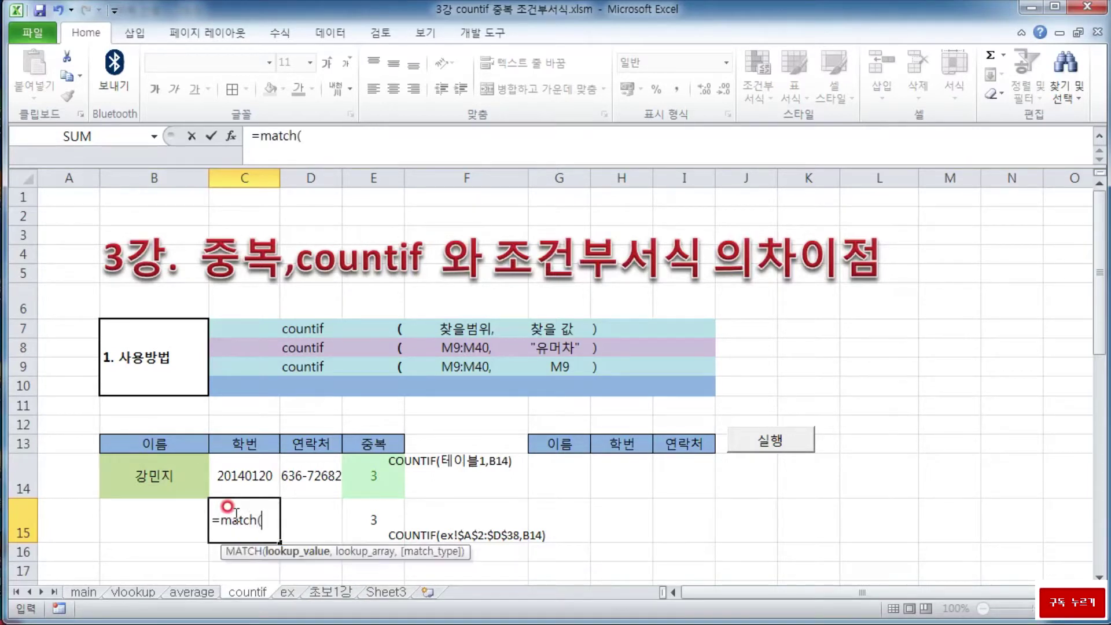
pyautogui.press('BackSpace')
pyautogui.press('BackSpace')
pyautogui.press('BackSpace')
pyautogui.press('BackSpace')
pyautogui.press('BackSpace')
pyautogui.press('BackSpace')
pyautogui.press('BackSpace')
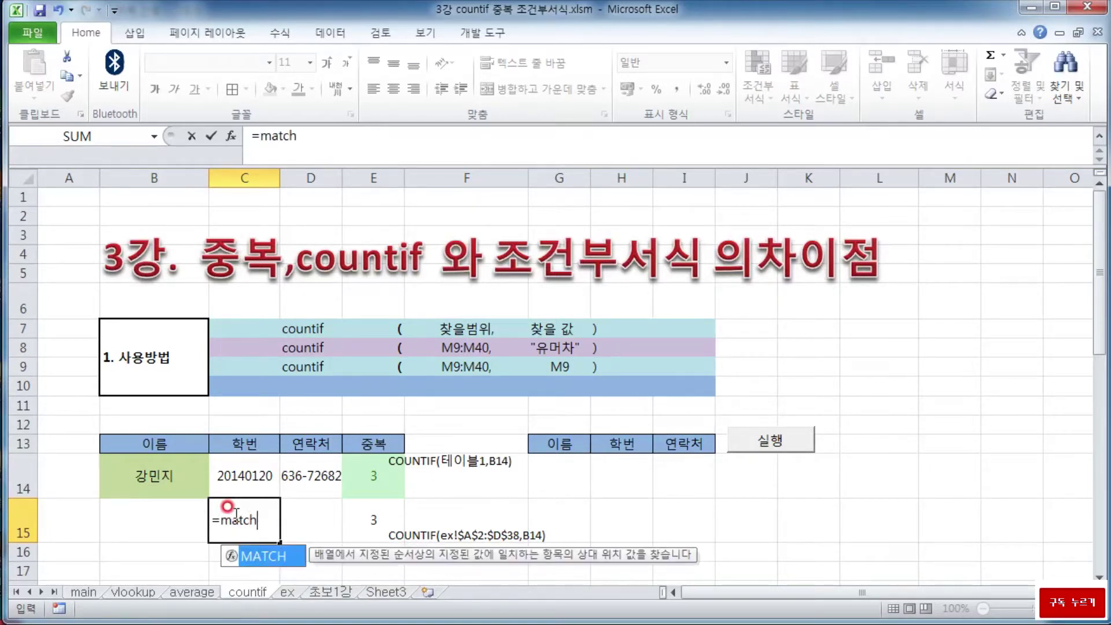
pyautogui.press('Return')
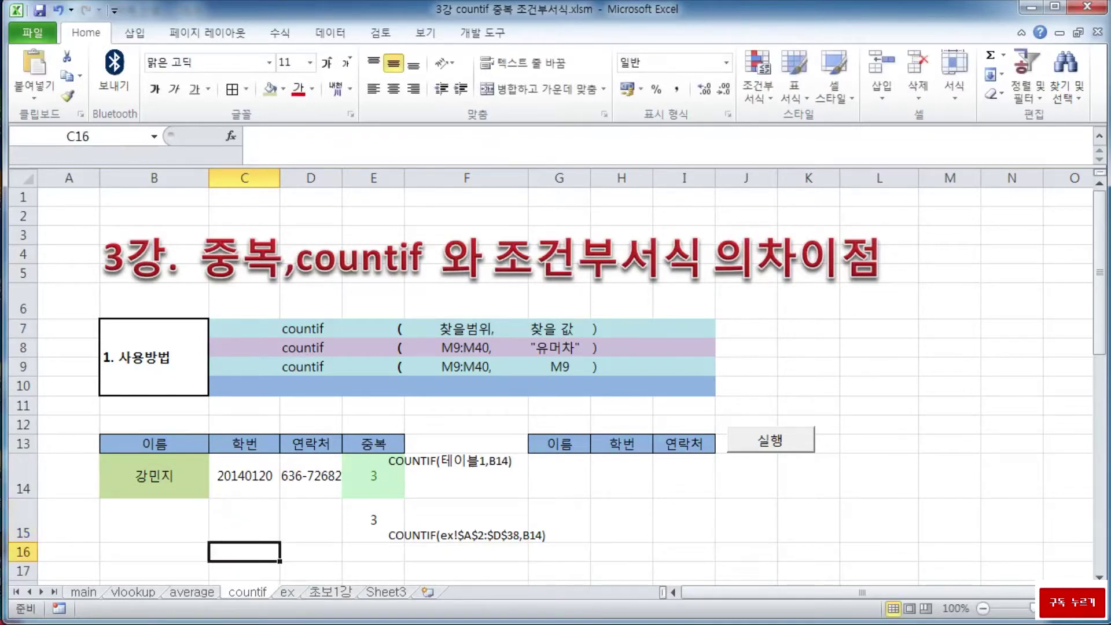
# On the ex sheet, select the duplicated names in column A, including row 20
pyautogui.click(287, 592)
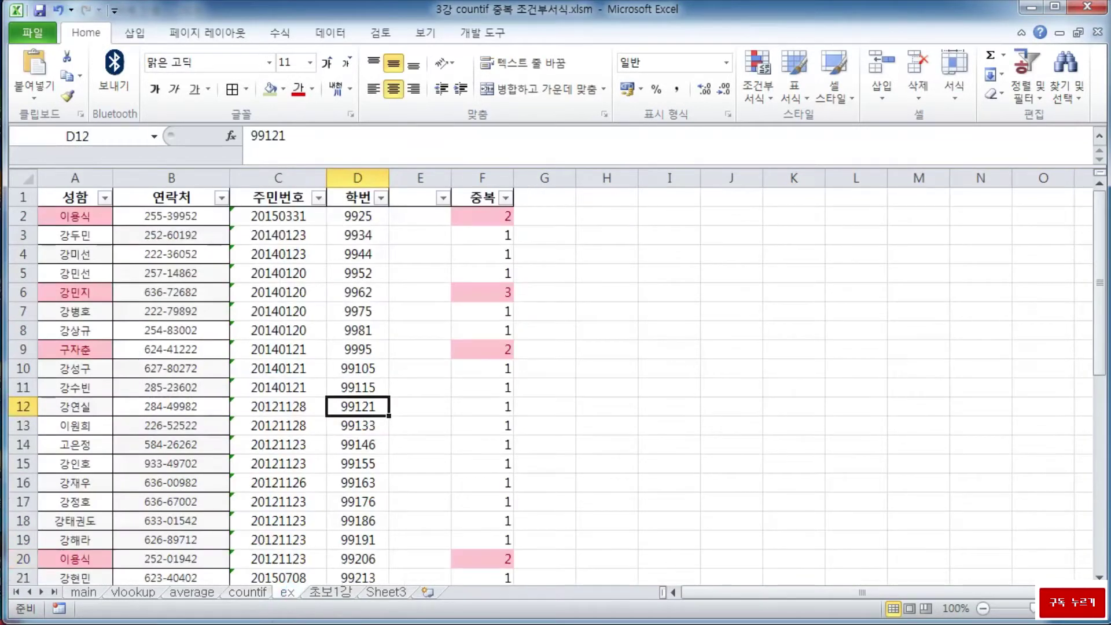
pyautogui.click(40, 347)
pyautogui.click(66, 558)
pyautogui.click(86, 596)
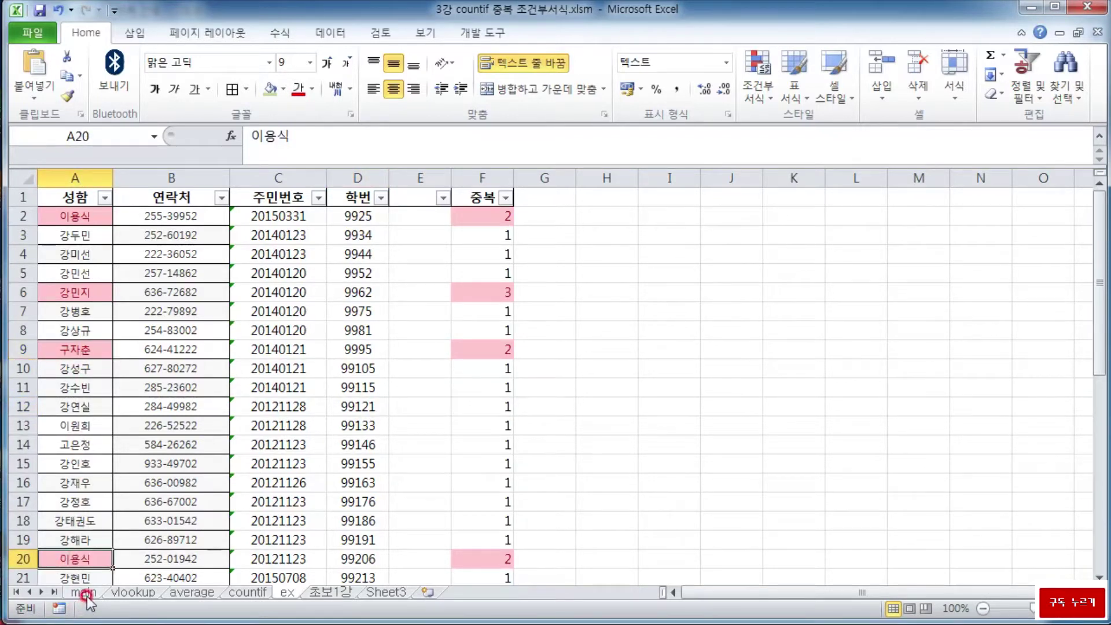
pyautogui.click(240, 590)
pyautogui.click(240, 591)
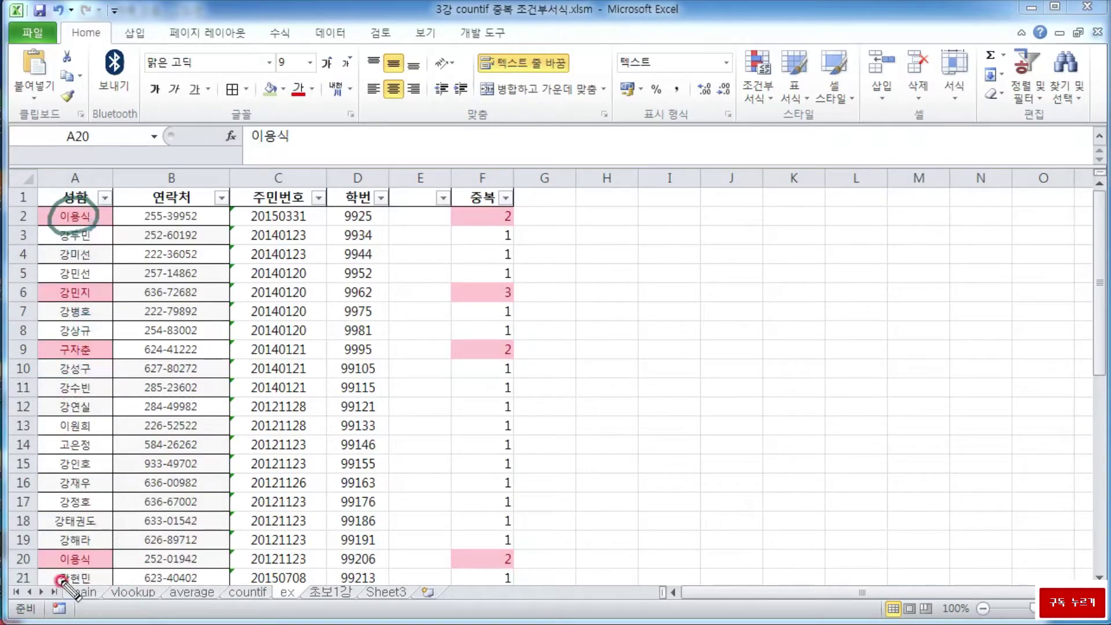
# Mark the row 20 name, the count of 3 and the triple name with ink, then clear it
pyautogui.moveTo(81, 571)
pyautogui.mouseDown()
pyautogui.moveTo(21, 569)
pyautogui.moveTo(29, 544)
pyautogui.moveTo(42, 573)
pyautogui.mouseUp()
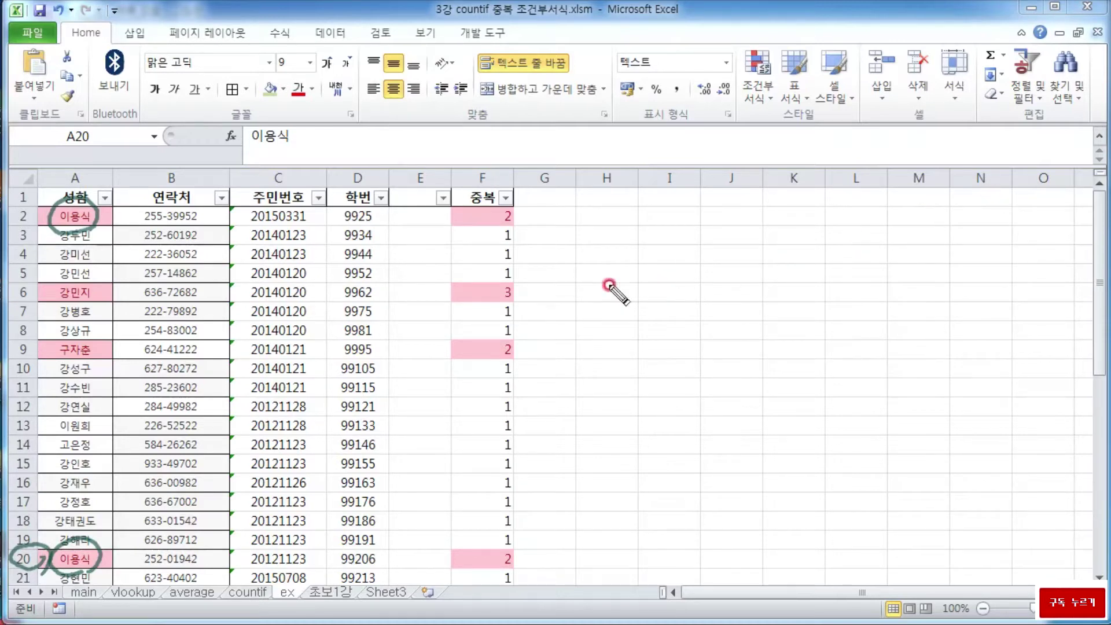
pyautogui.moveTo(508, 297)
pyautogui.mouseDown()
pyautogui.moveTo(500, 289)
pyautogui.moveTo(520, 298)
pyautogui.mouseUp()
pyautogui.moveTo(53, 305); pyautogui.dragTo(113, 299)
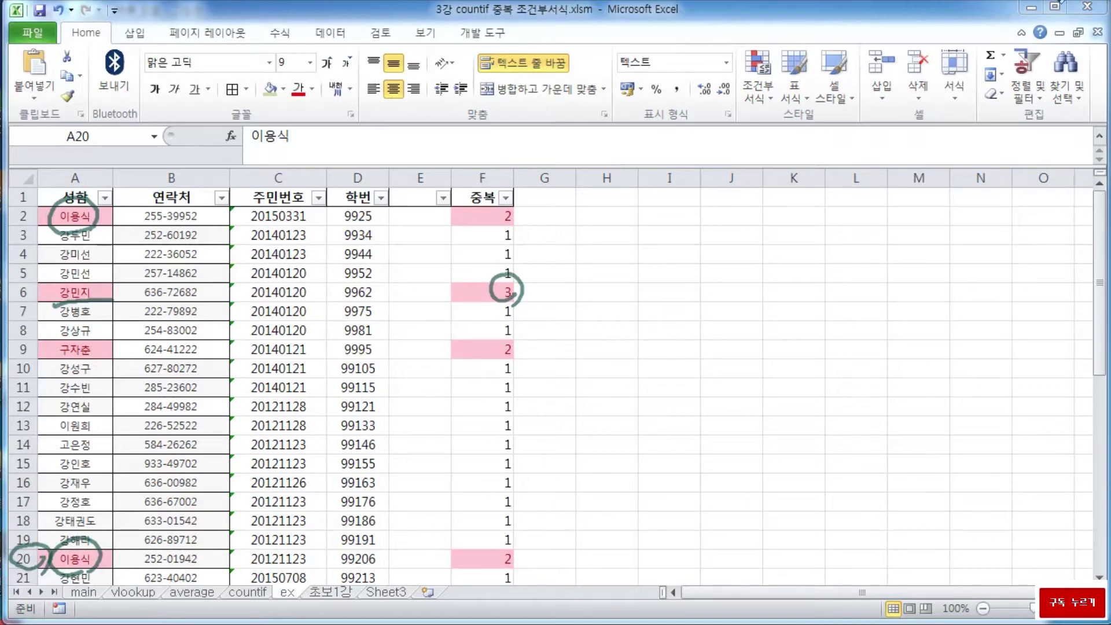
pyautogui.press('Escape')
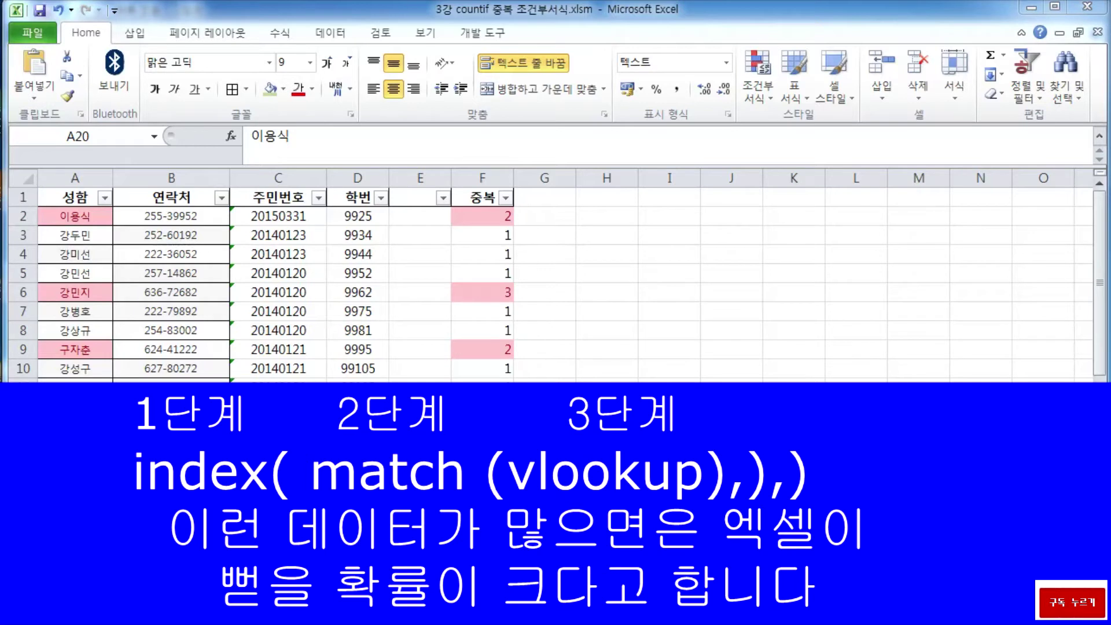
# Return to the countif sheet and select cell C15
pyautogui.click(682, 335)
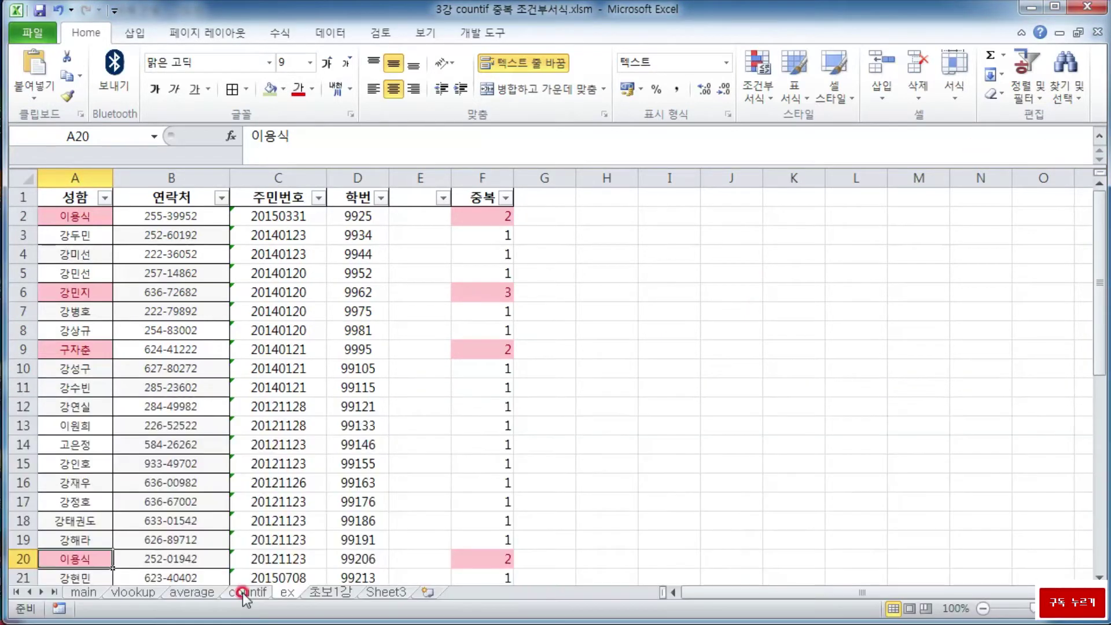
pyautogui.click(246, 591)
pyautogui.click(248, 520)
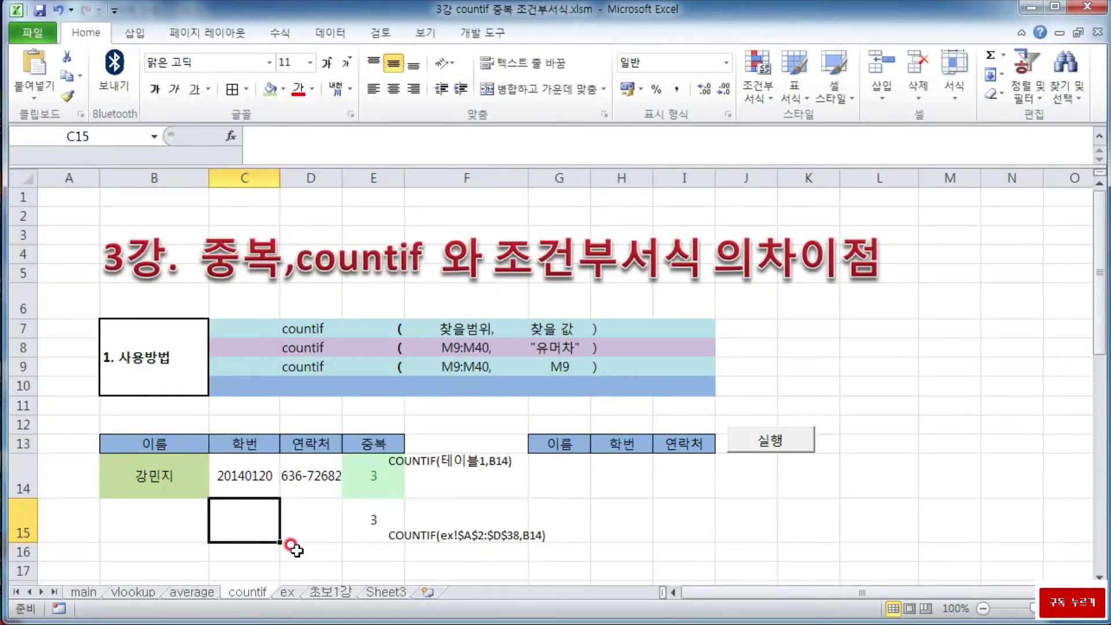
# Run the 실행 macro and select the three returned records in G14:I16
pyautogui.click(697, 503)
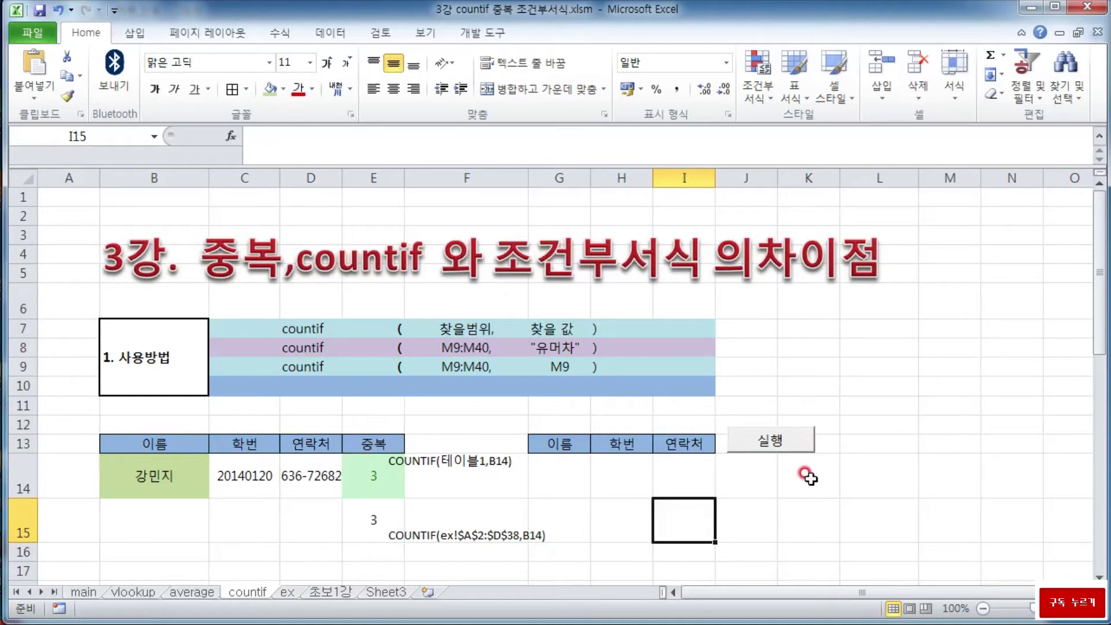
pyautogui.click(765, 442)
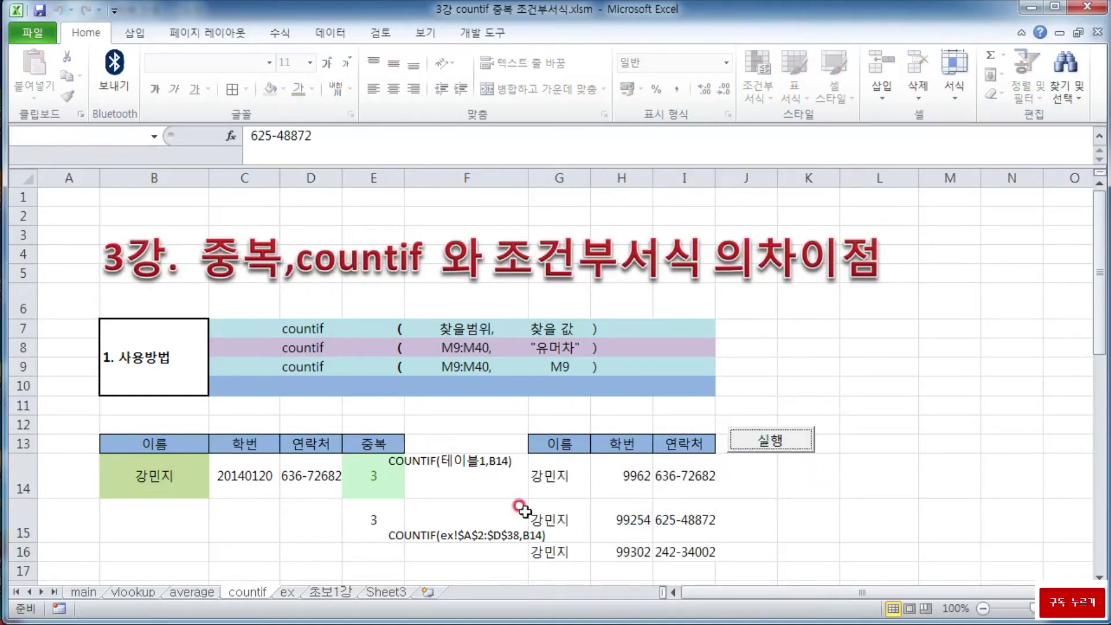
pyautogui.moveTo(561, 477); pyautogui.dragTo(674, 553)
pyautogui.click(761, 501)
pyautogui.moveTo(623, 478); pyautogui.dragTo(705, 555)
pyautogui.moveTo(558, 480); pyautogui.dragTo(689, 559)
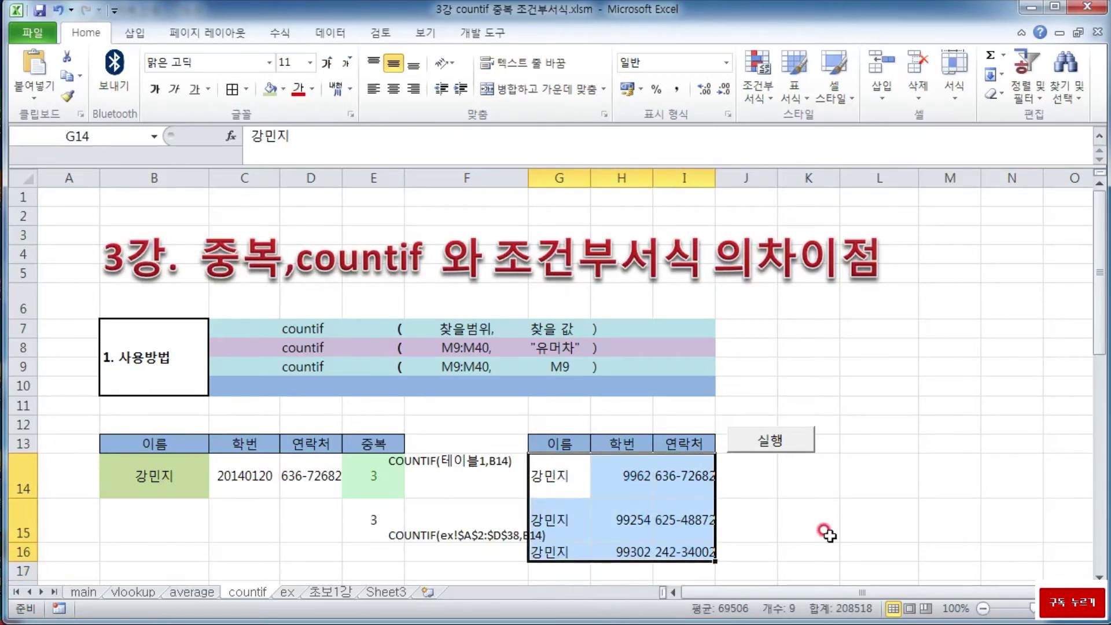
pyautogui.click(790, 509)
pyautogui.scroll(-2, 782, 486)
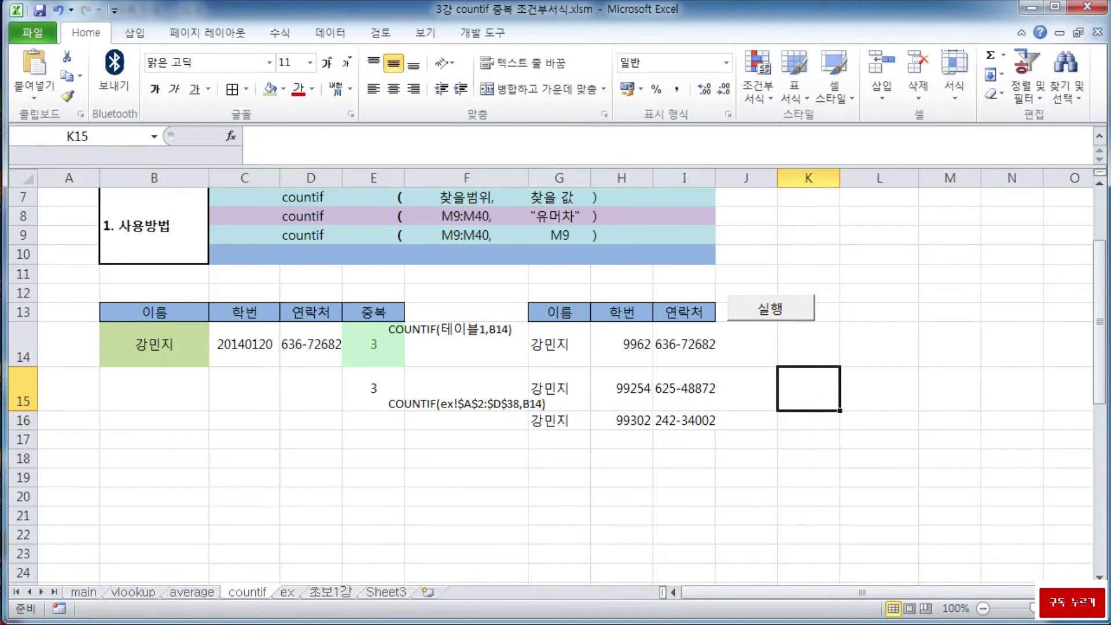
pyautogui.click(895, 399)
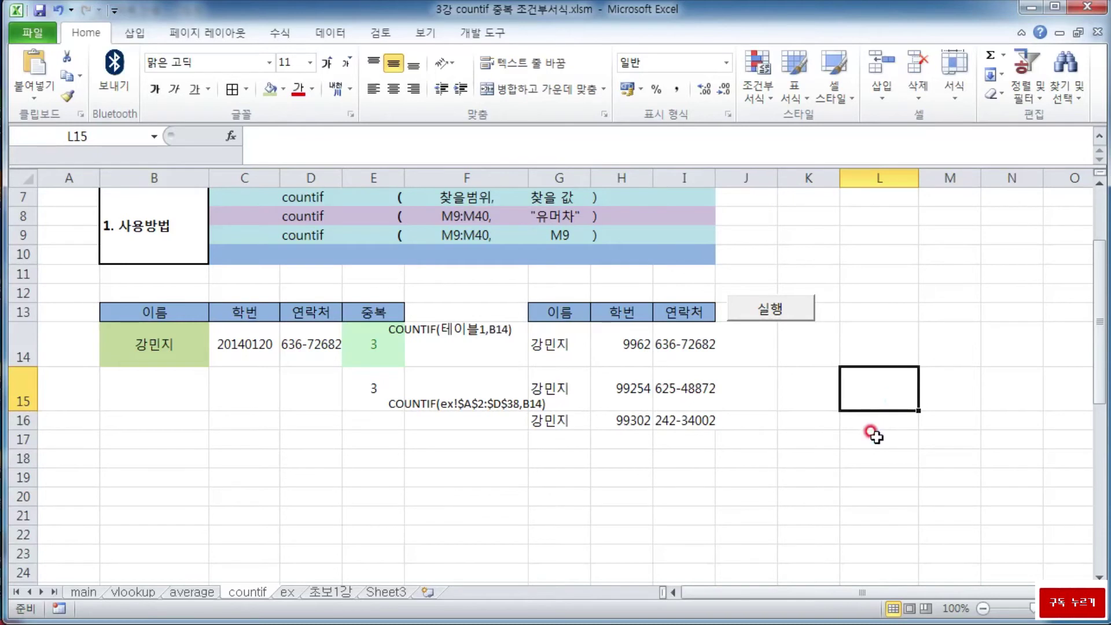